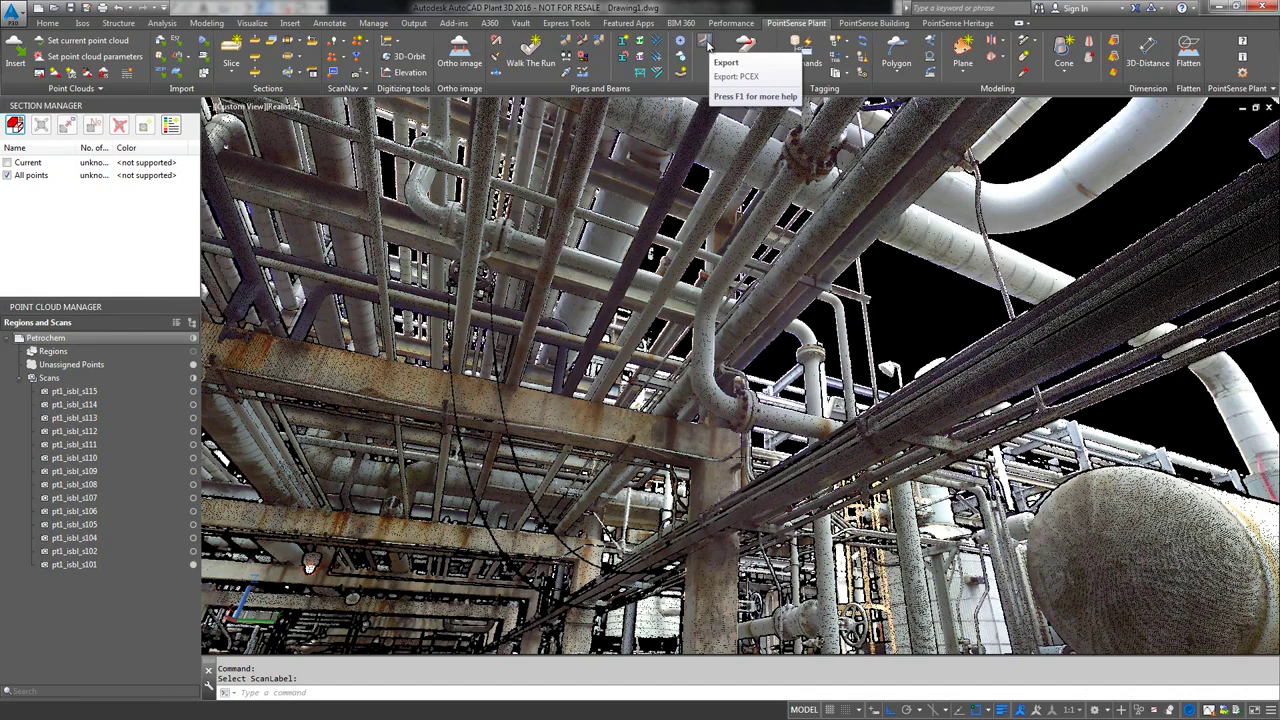
{"action": "left_click", "coordinate": [706, 44]}
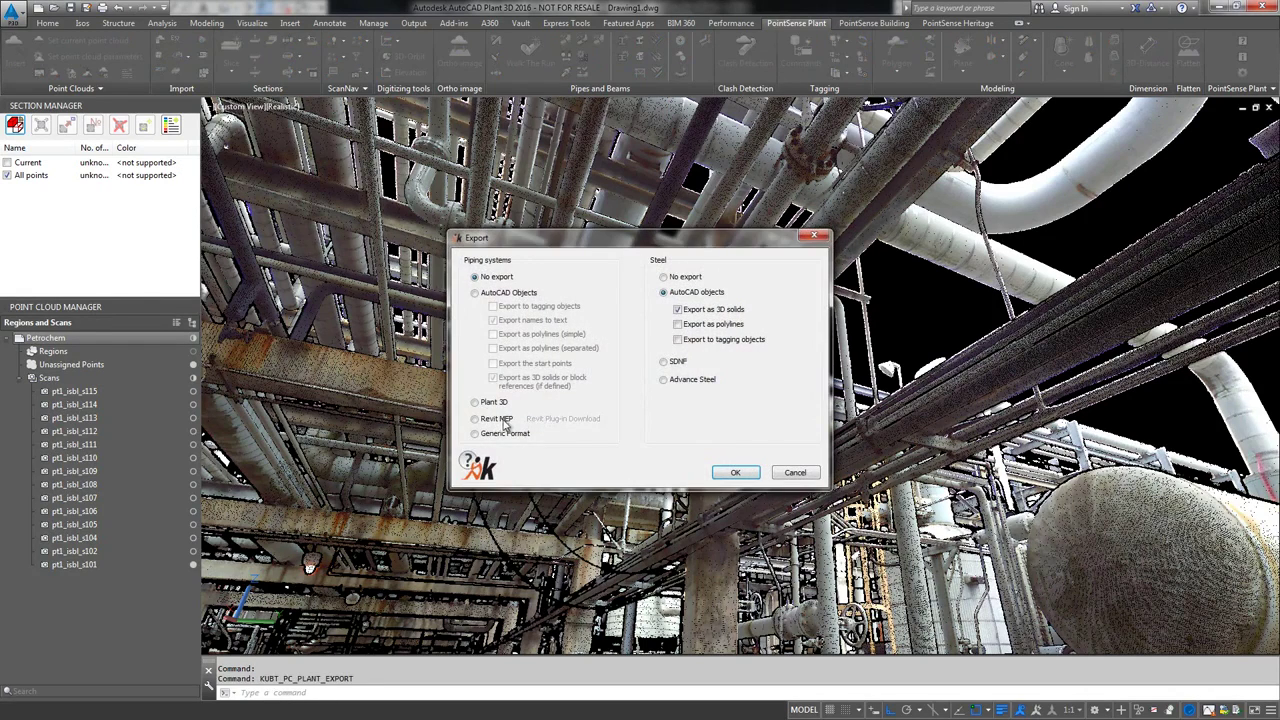
{"action": "left_click", "coordinate": [476, 420]}
{"action": "left_click", "coordinate": [793, 472]}
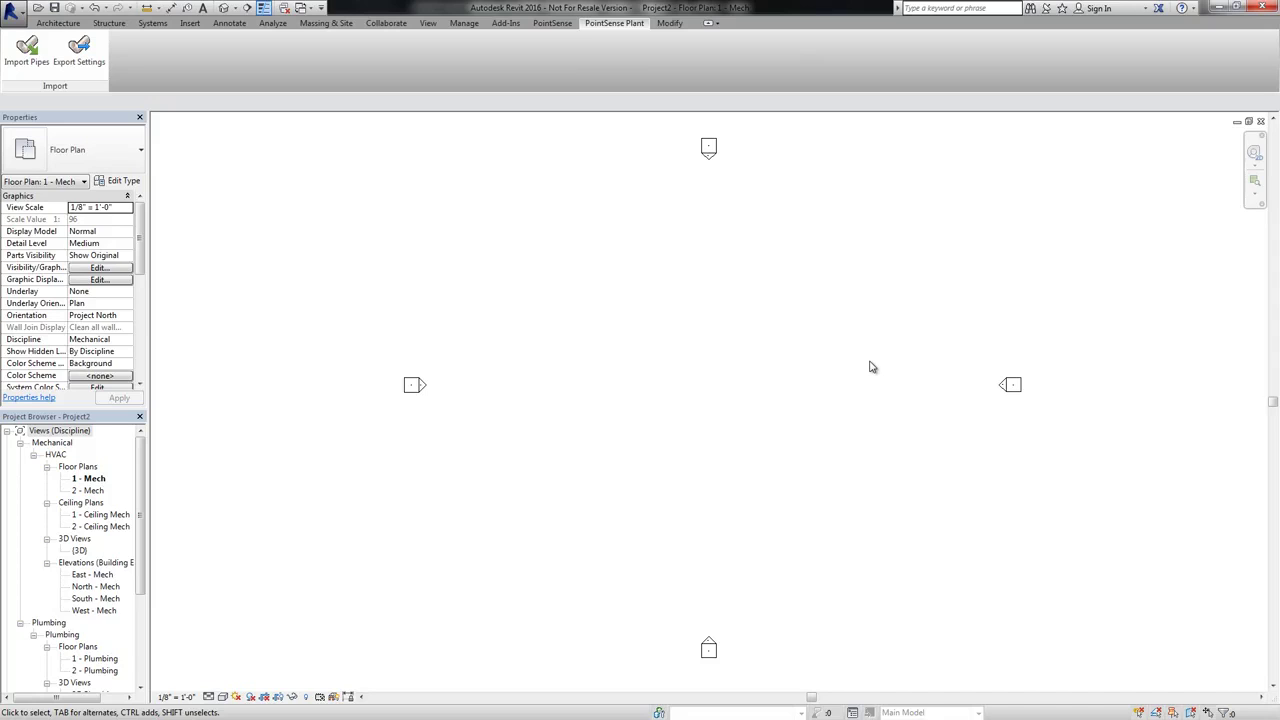
In Revit, export the Standard pipe type settings to the Desktop as a PointSense Plant KPM file named TUTORIALREVITEXPORT
{"action": "left_click", "coordinate": [80, 55]}
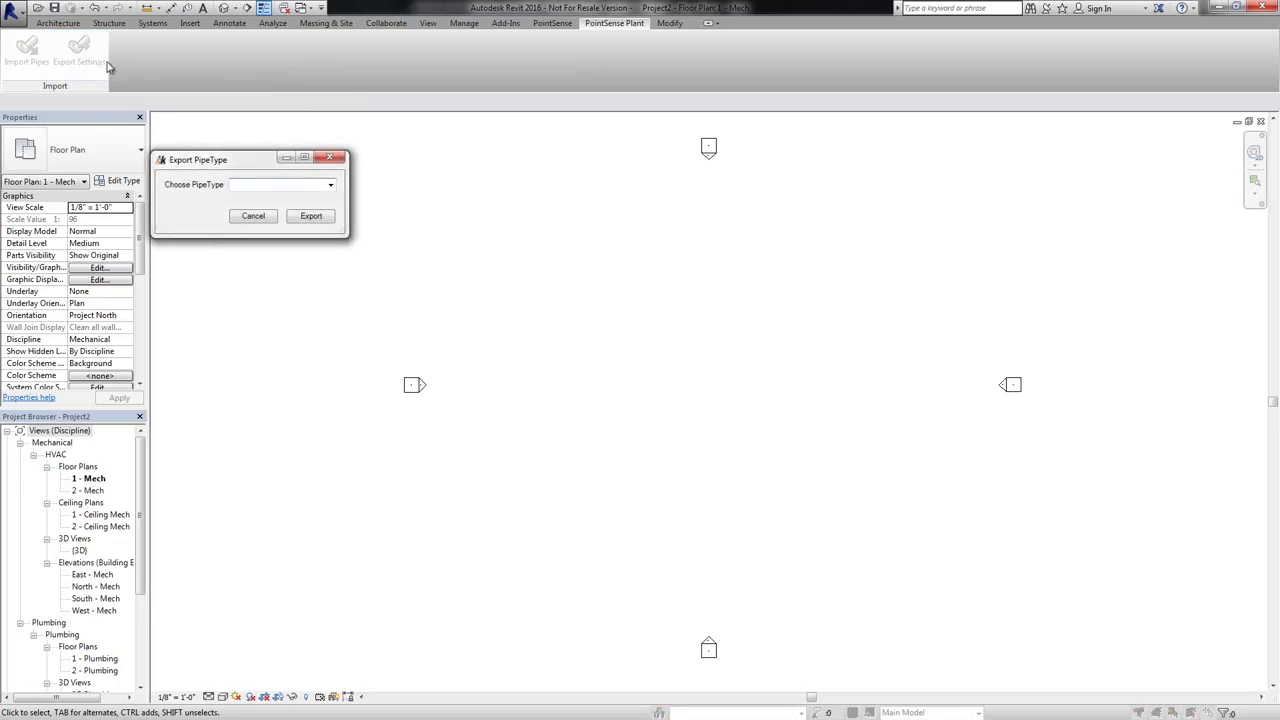
{"action": "left_click", "coordinate": [330, 185]}
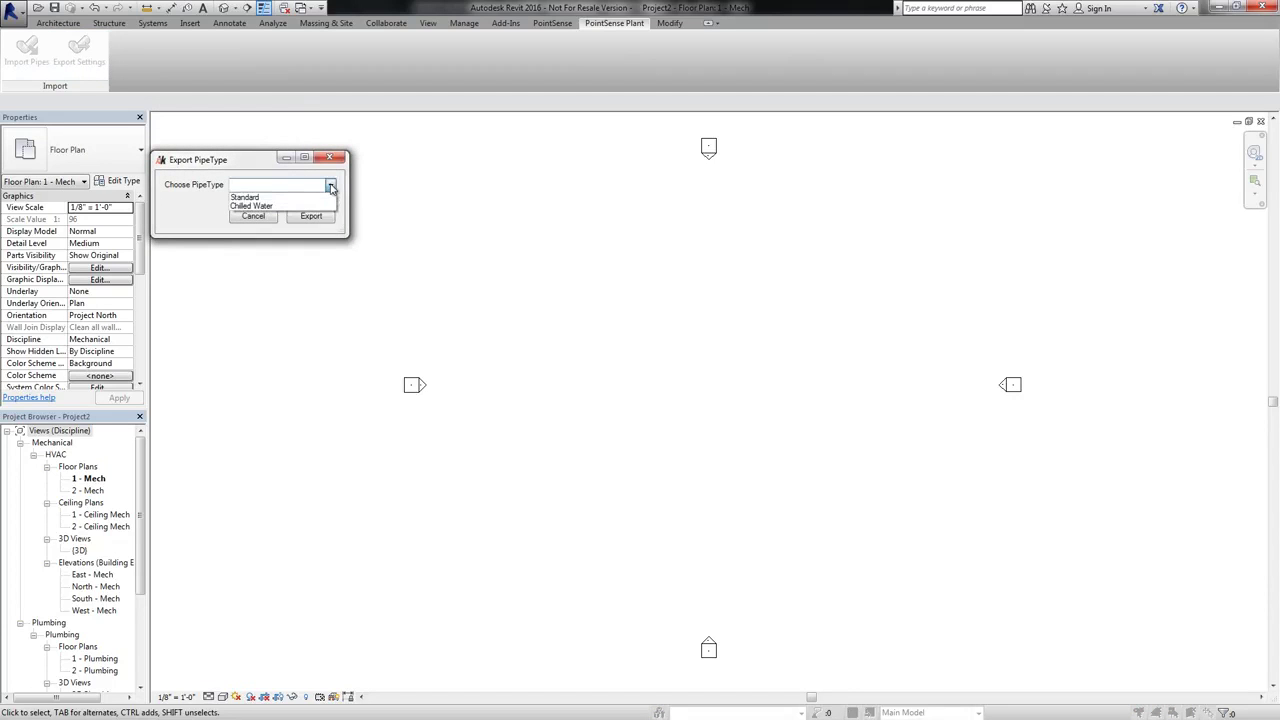
{"action": "left_click", "coordinate": [251, 198]}
{"action": "left_click", "coordinate": [321, 220]}
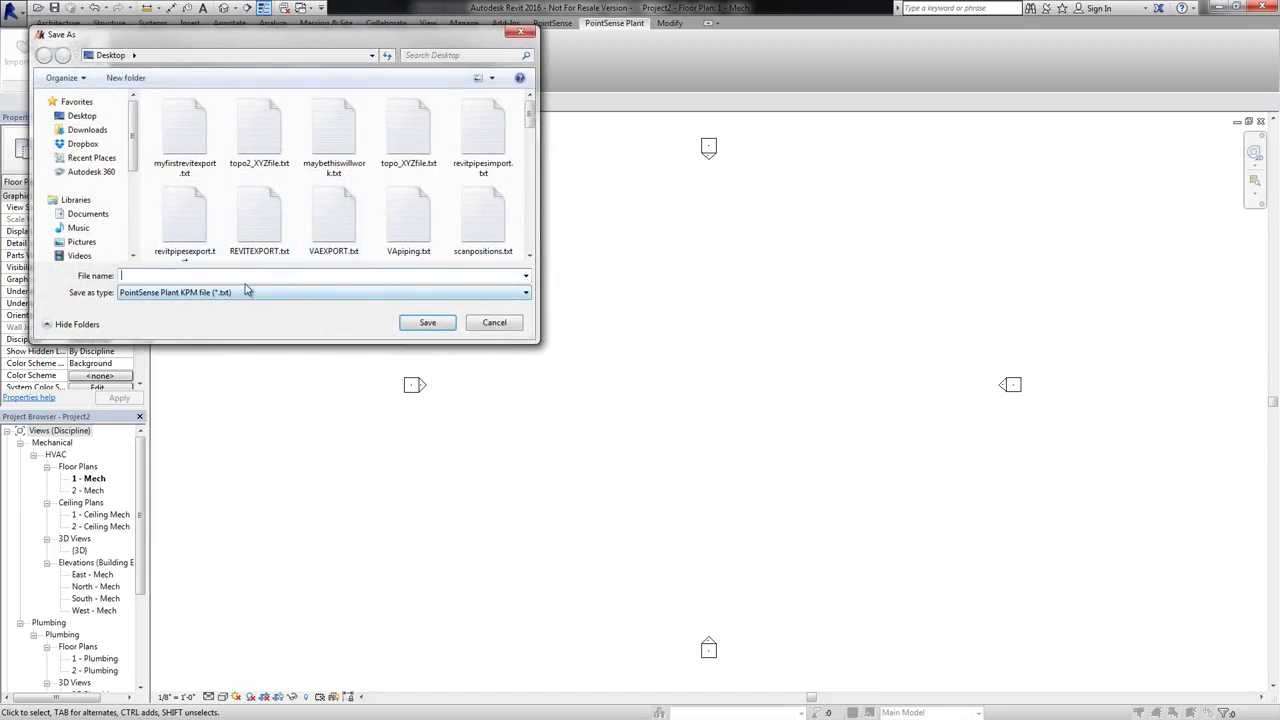
{"action": "left_click", "coordinate": [251, 274]}
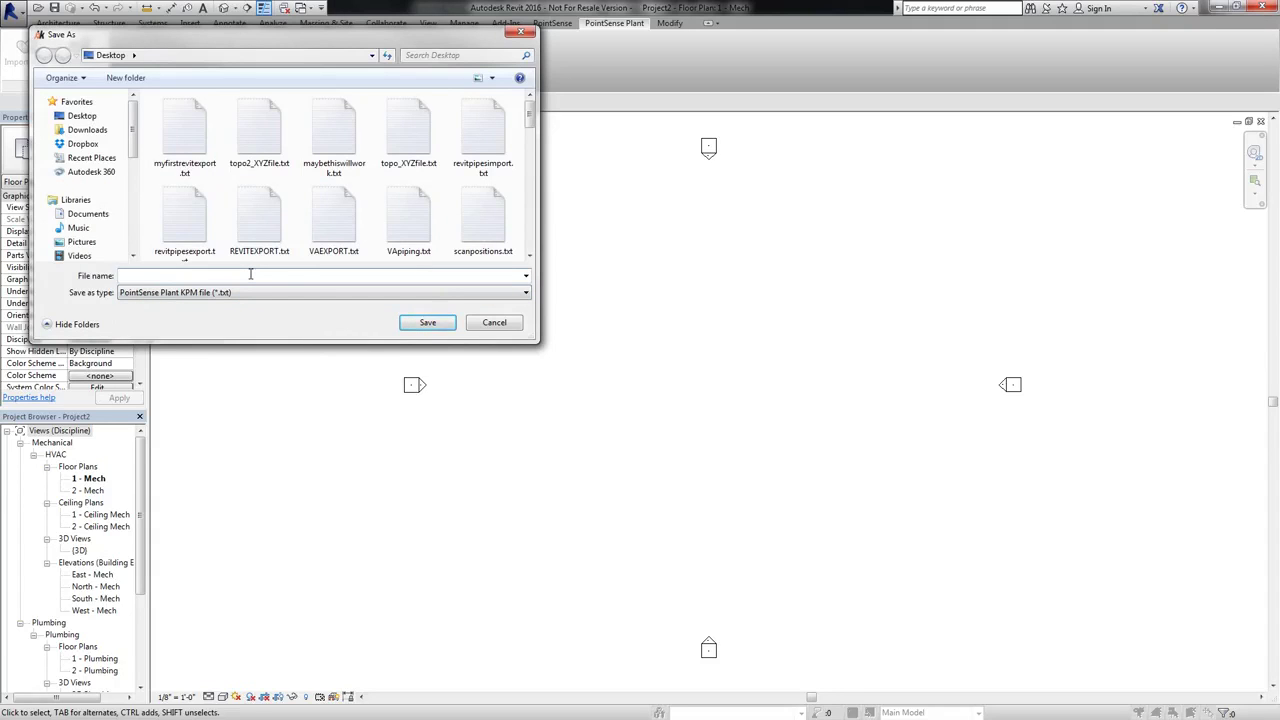
{"action": "type", "text": "TUTORIALREVITEXPORT"}
{"action": "left_click", "coordinate": [430, 322]}
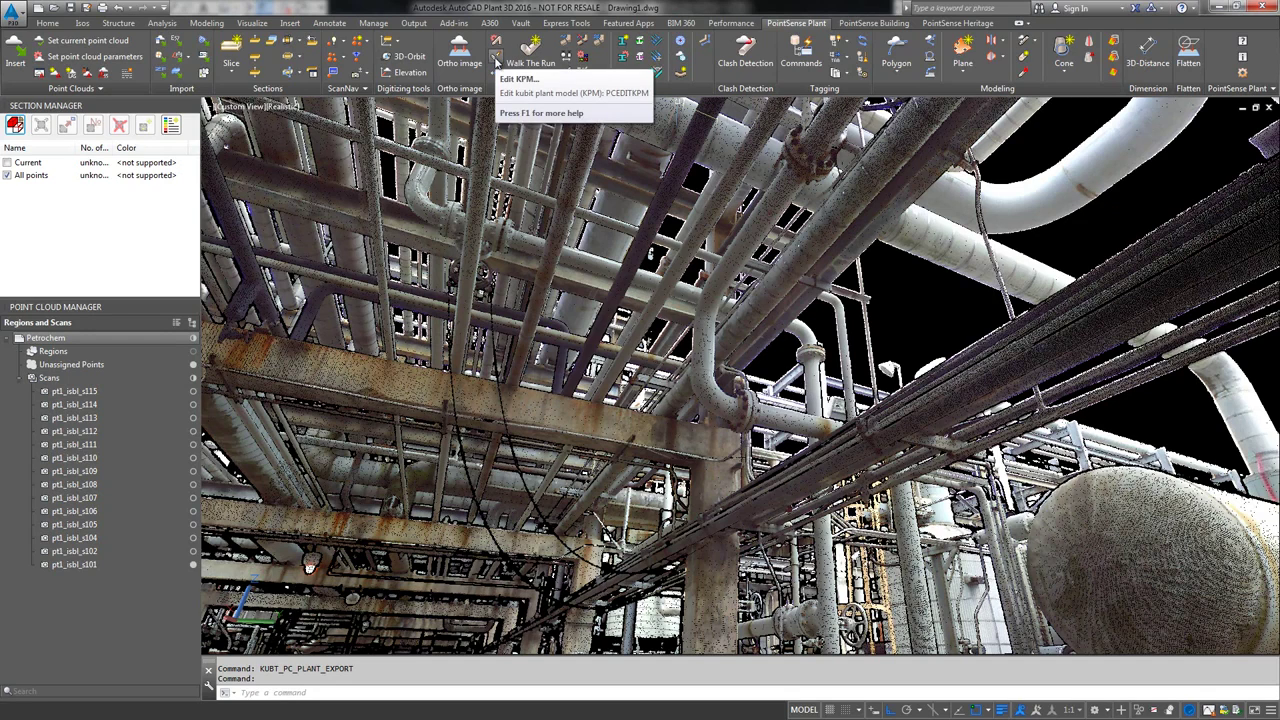
In AutoCAD Plant 3D, import TUTORIALREVITEXPORT.txt from the Desktop into the kubit Plant Model in Revit MEP format
{"action": "left_click", "coordinate": [496, 62]}
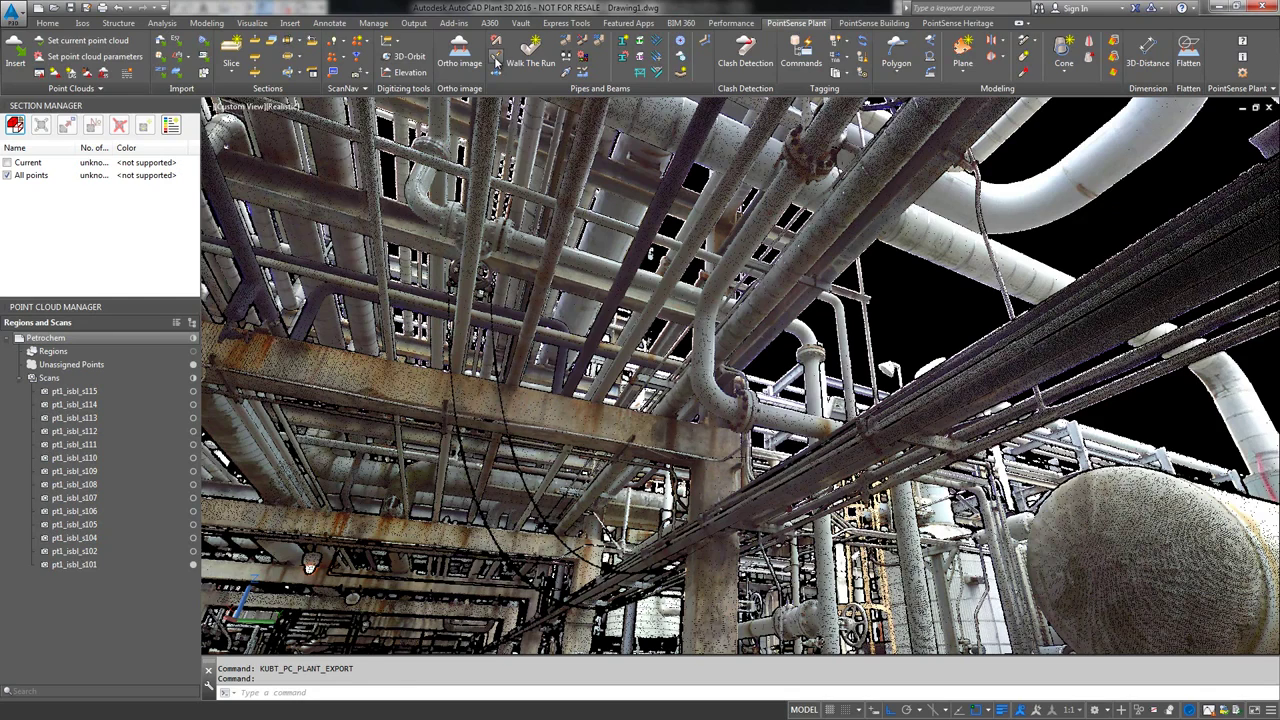
{"action": "left_click", "coordinate": [496, 62]}
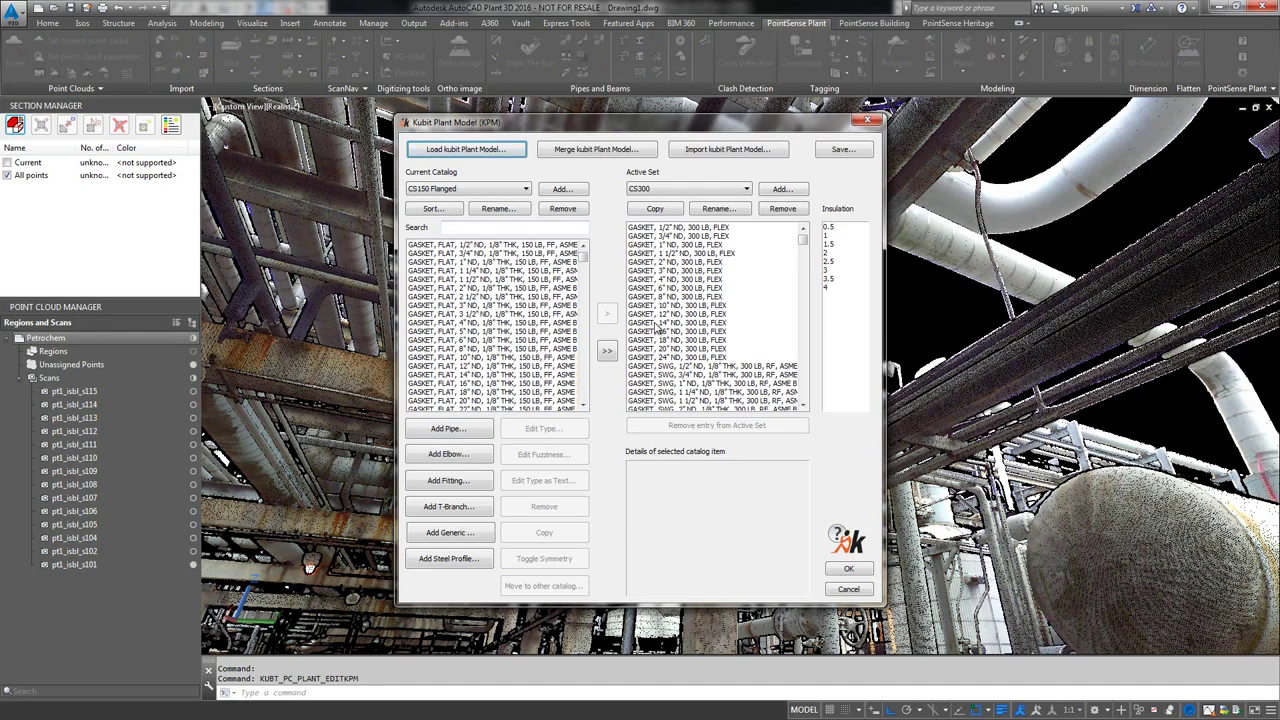
{"action": "left_click", "coordinate": [716, 152]}
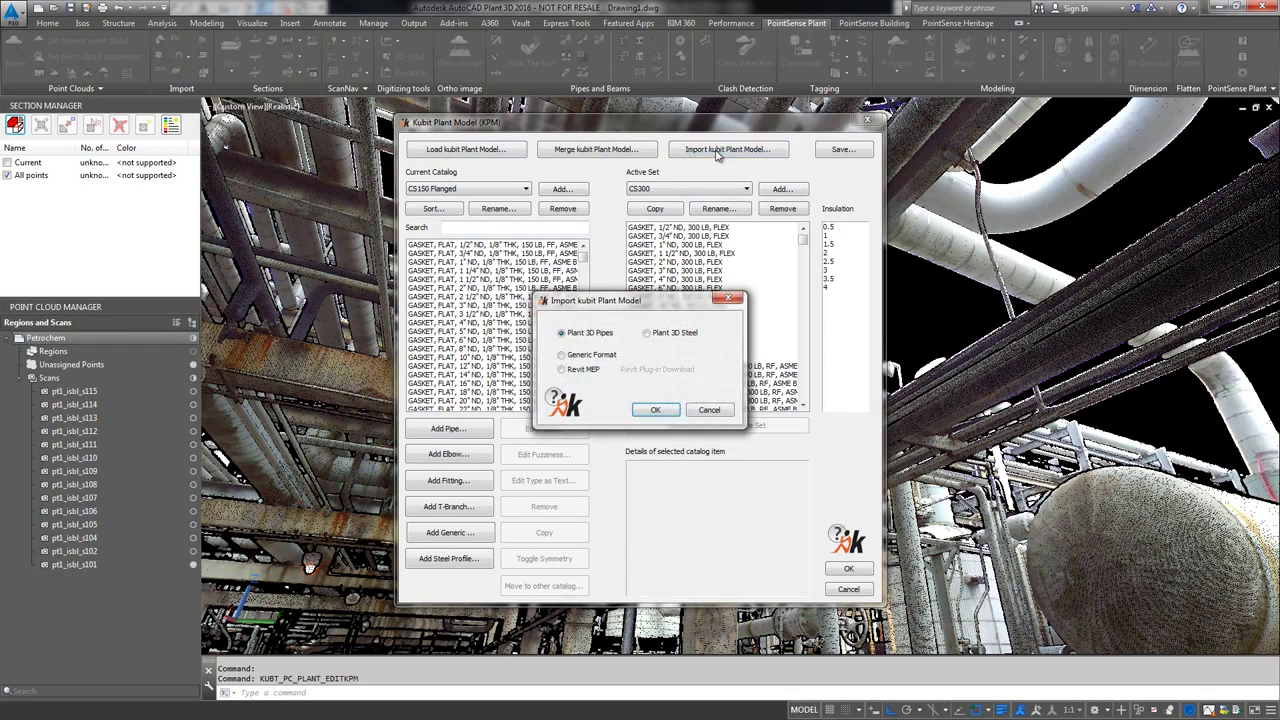
{"action": "left_click", "coordinate": [562, 370]}
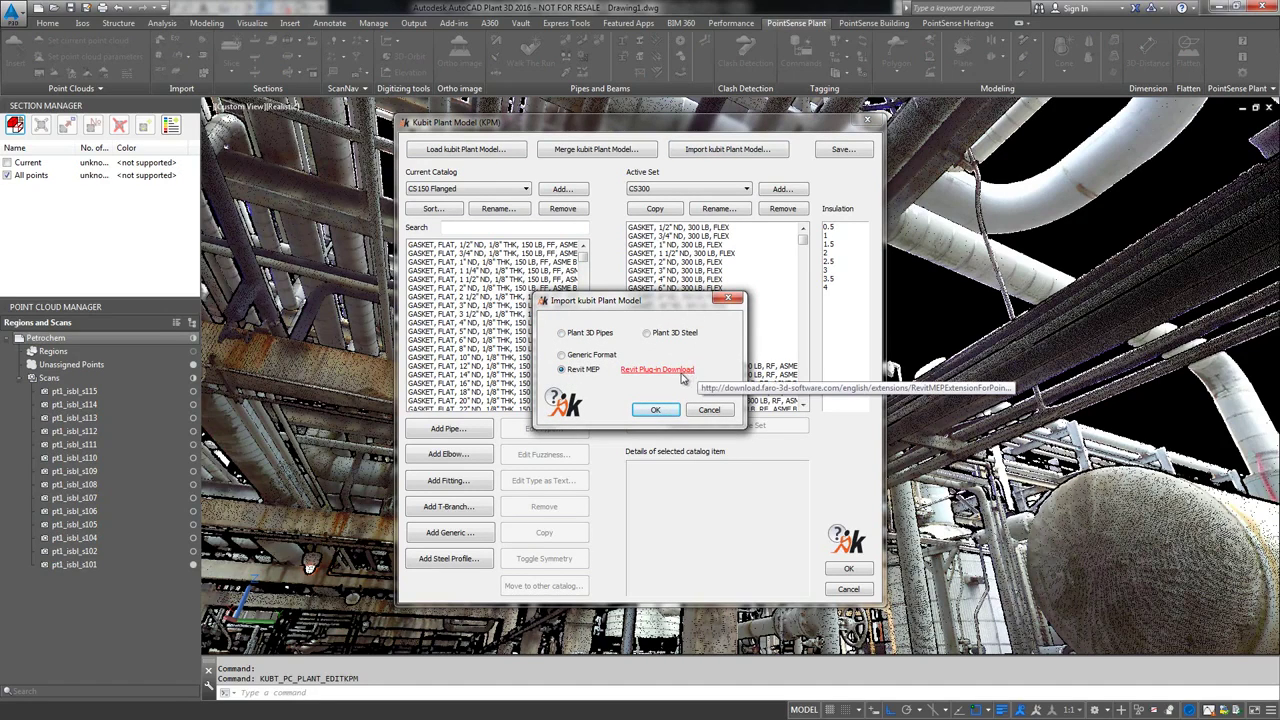
{"action": "left_click", "coordinate": [657, 409]}
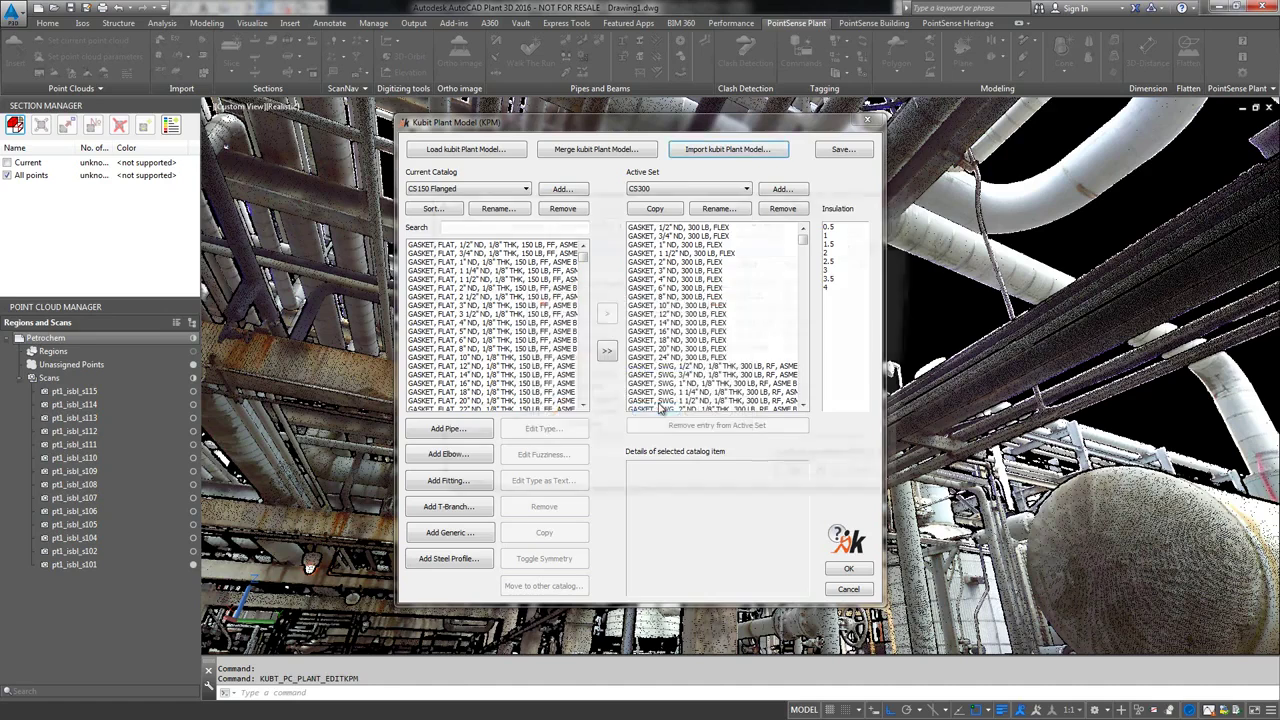
{"action": "scroll", "coordinate": [490, 300], "scroll_direction": "up", "scroll_amount": 3}
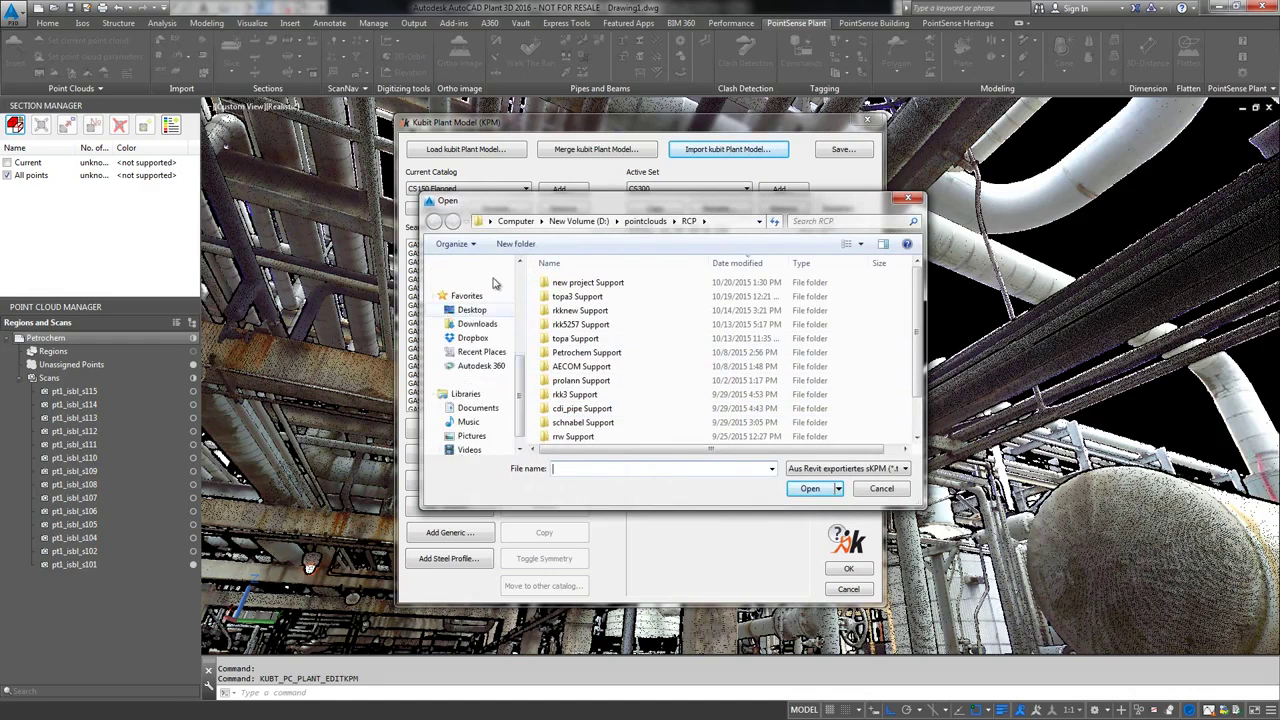
{"action": "left_click", "coordinate": [482, 283]}
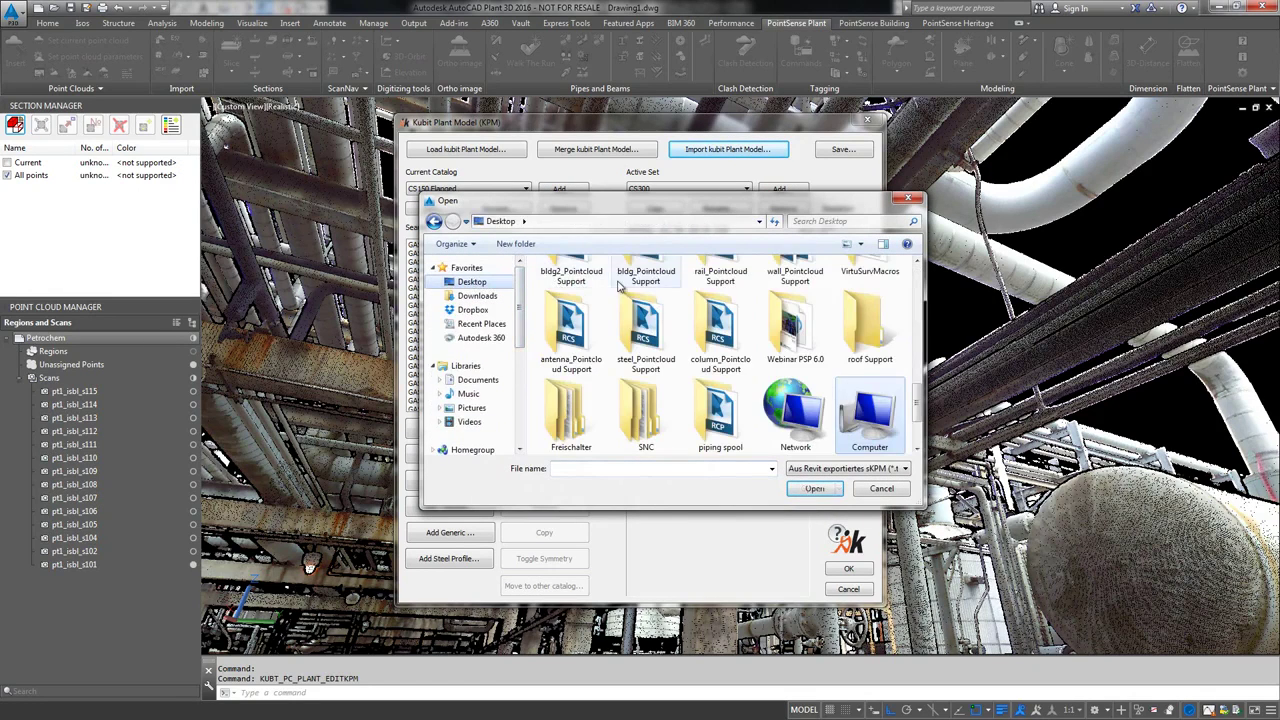
{"action": "left_click_drag", "start_coordinate": [918, 399], "coordinate": [918, 275]}
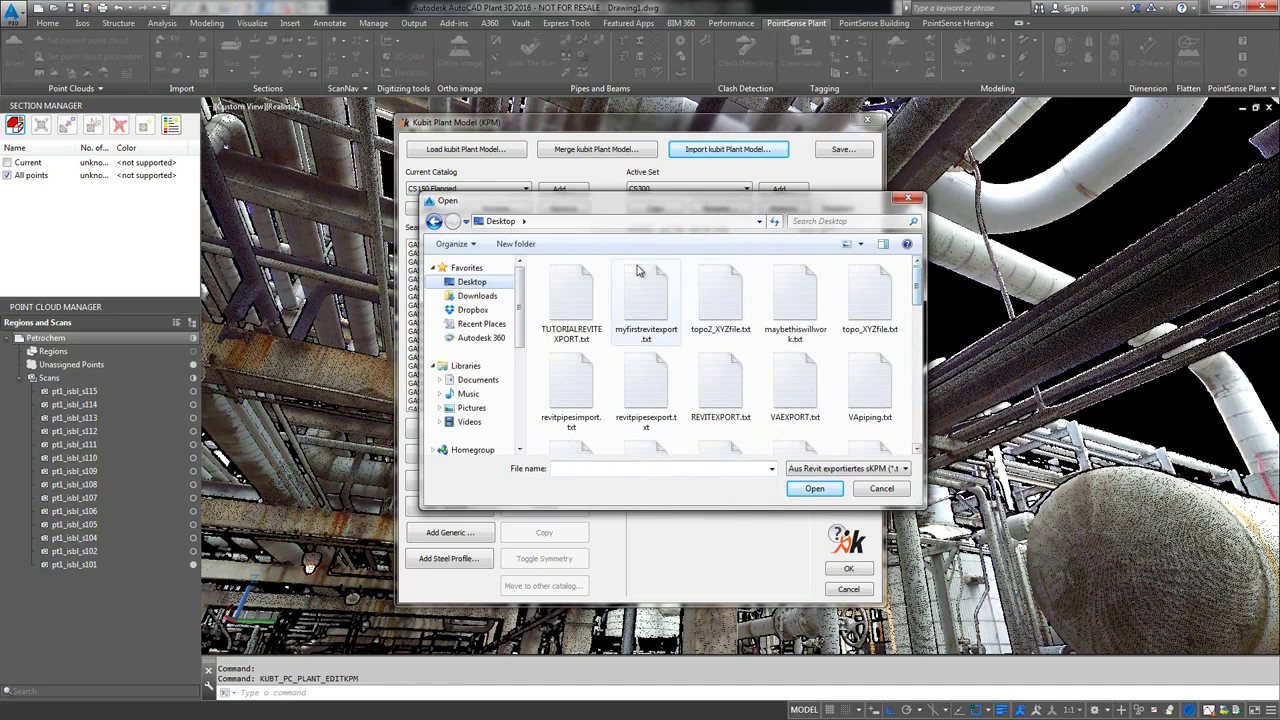
{"action": "double_click", "coordinate": [574, 296]}
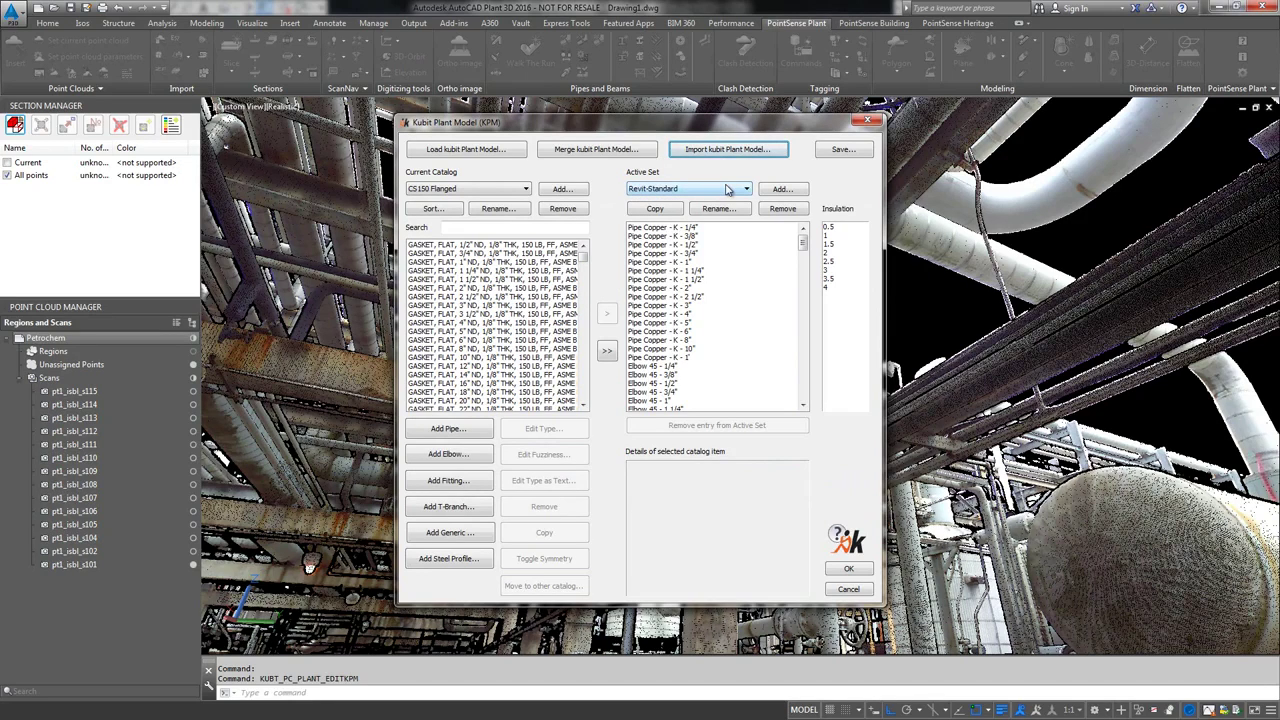
Add all STEEL catalog entries to the Revit-Standard active set and accept the plant model changes
{"action": "left_click", "coordinate": [496, 189]}
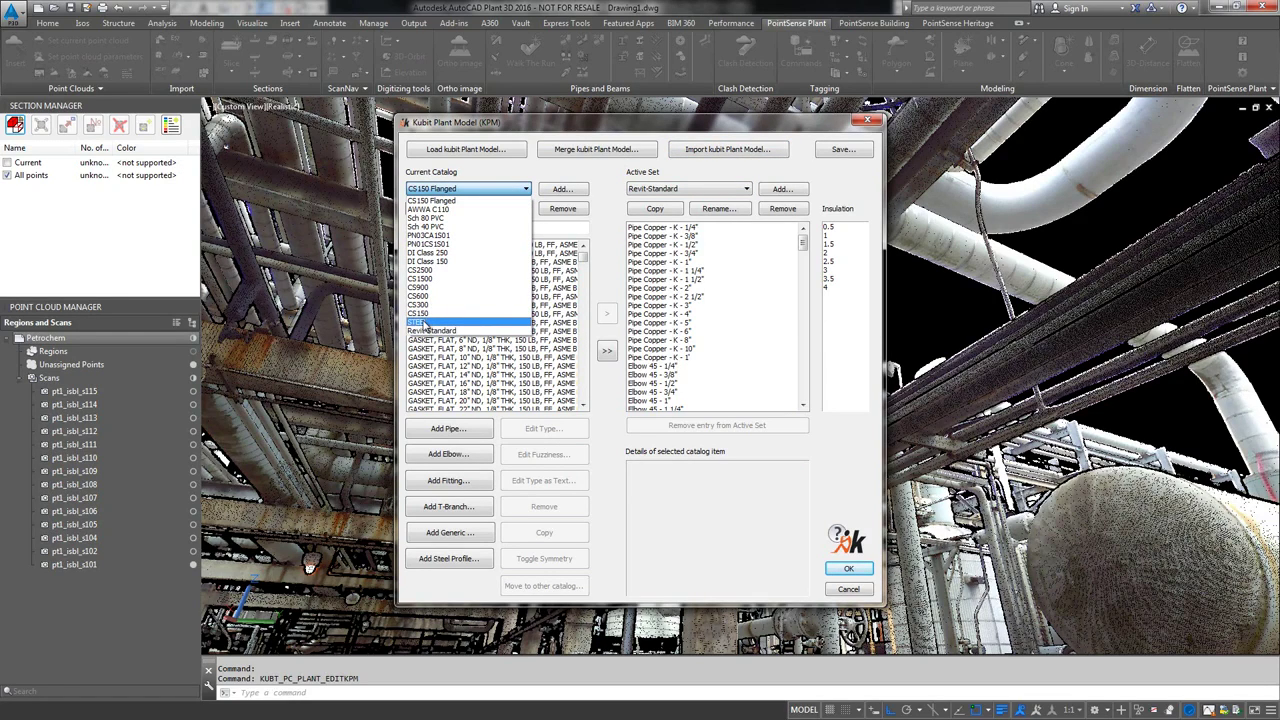
{"action": "left_click", "coordinate": [425, 323]}
{"action": "left_click", "coordinate": [608, 352]}
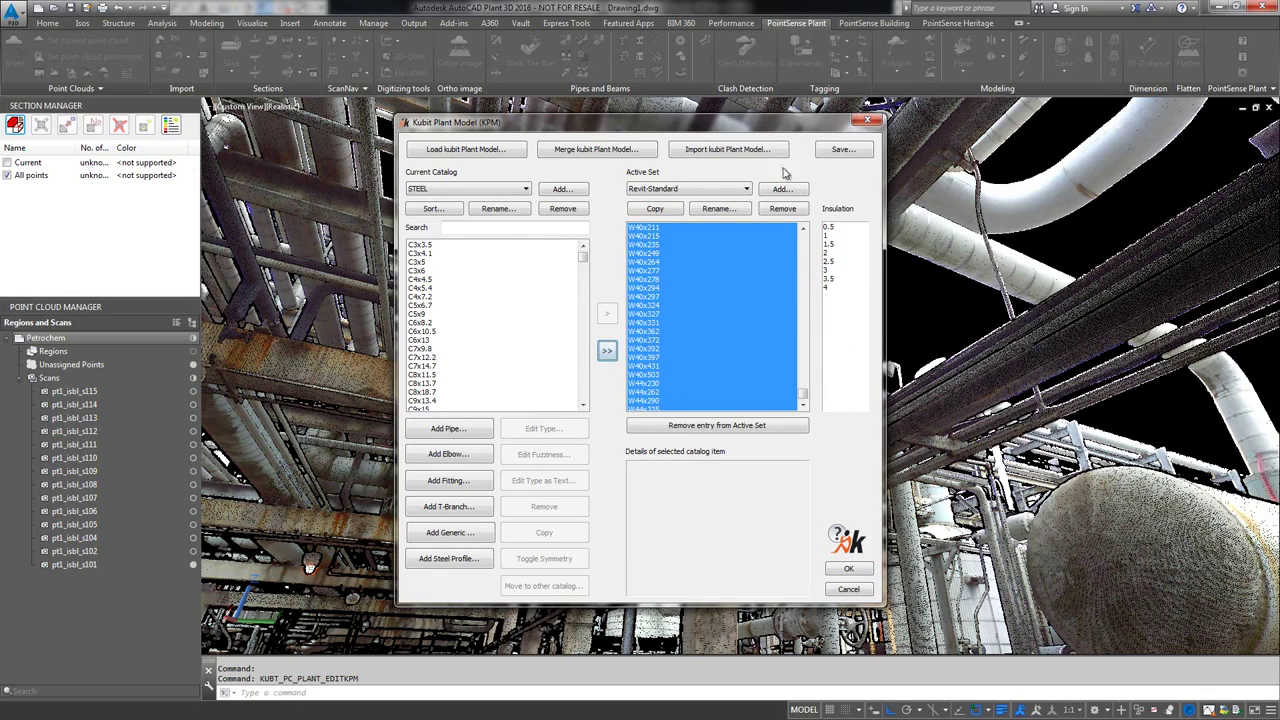
{"action": "left_click", "coordinate": [848, 569]}
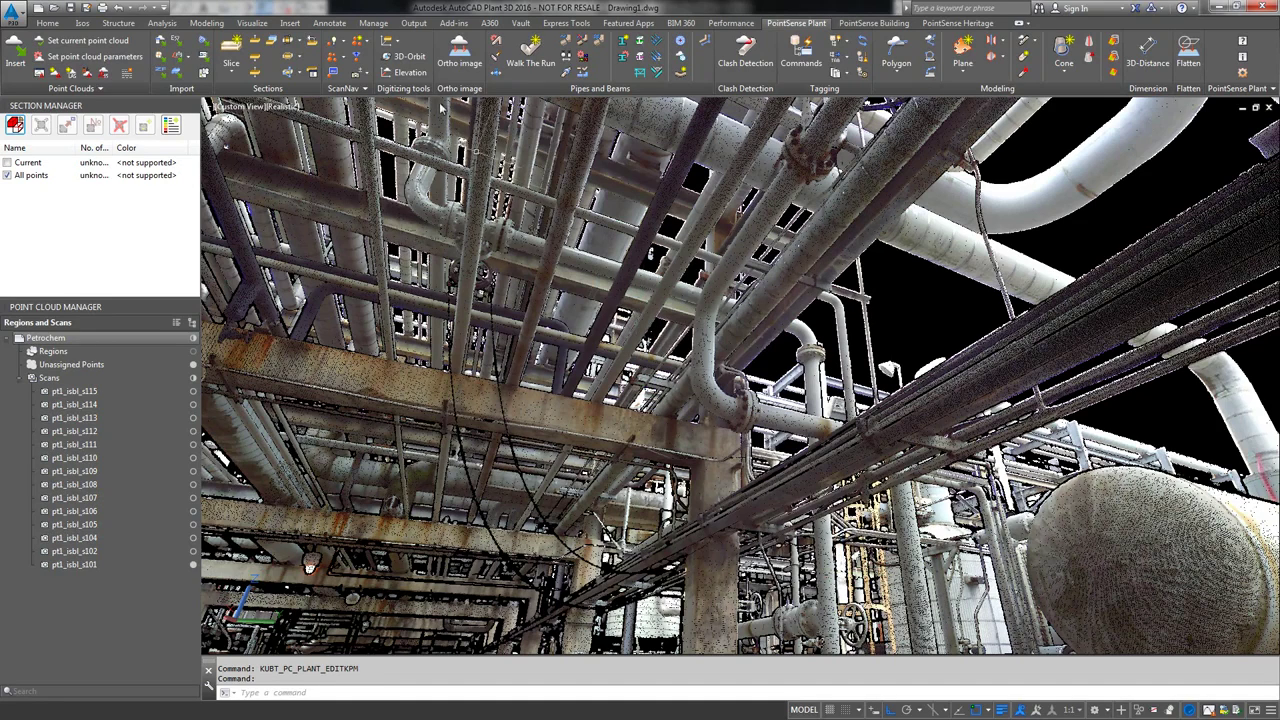
Start a Walk The Run pipe from two points on the thin pipe crossing the upper rack, using Pipe Copper - K - 3"
{"action": "left_click", "coordinate": [530, 55]}
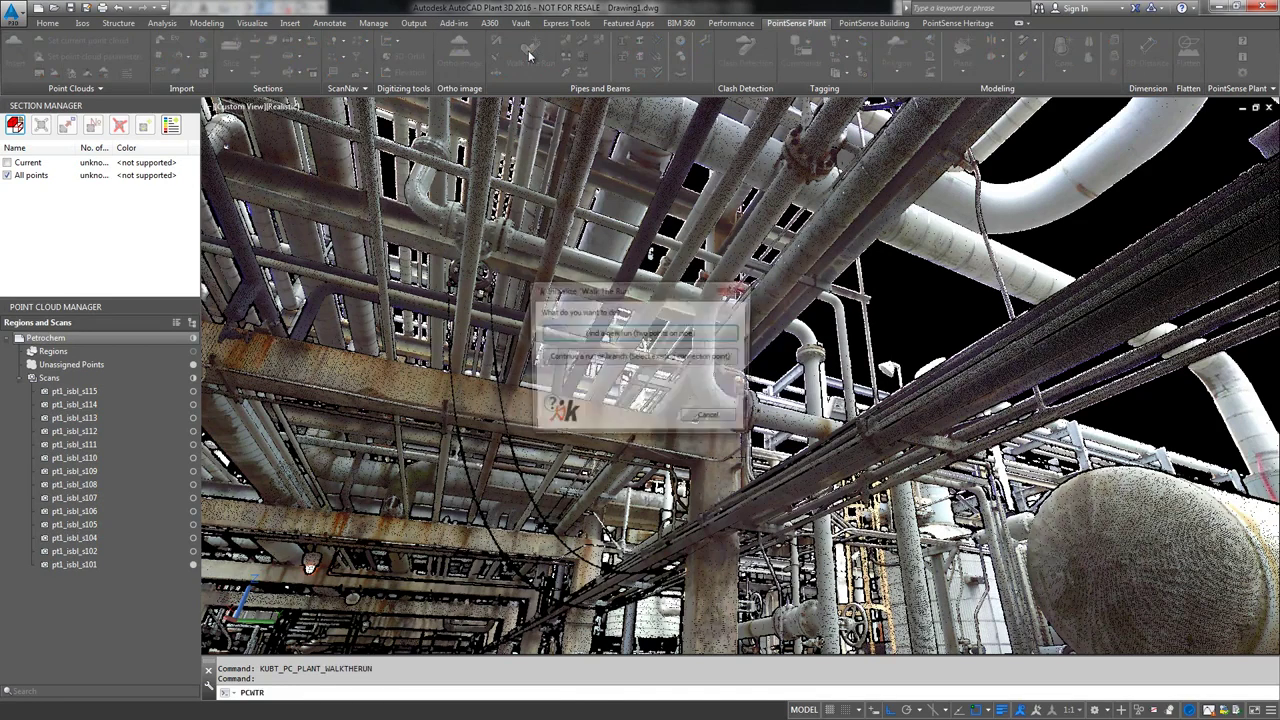
{"action": "left_click", "coordinate": [618, 336]}
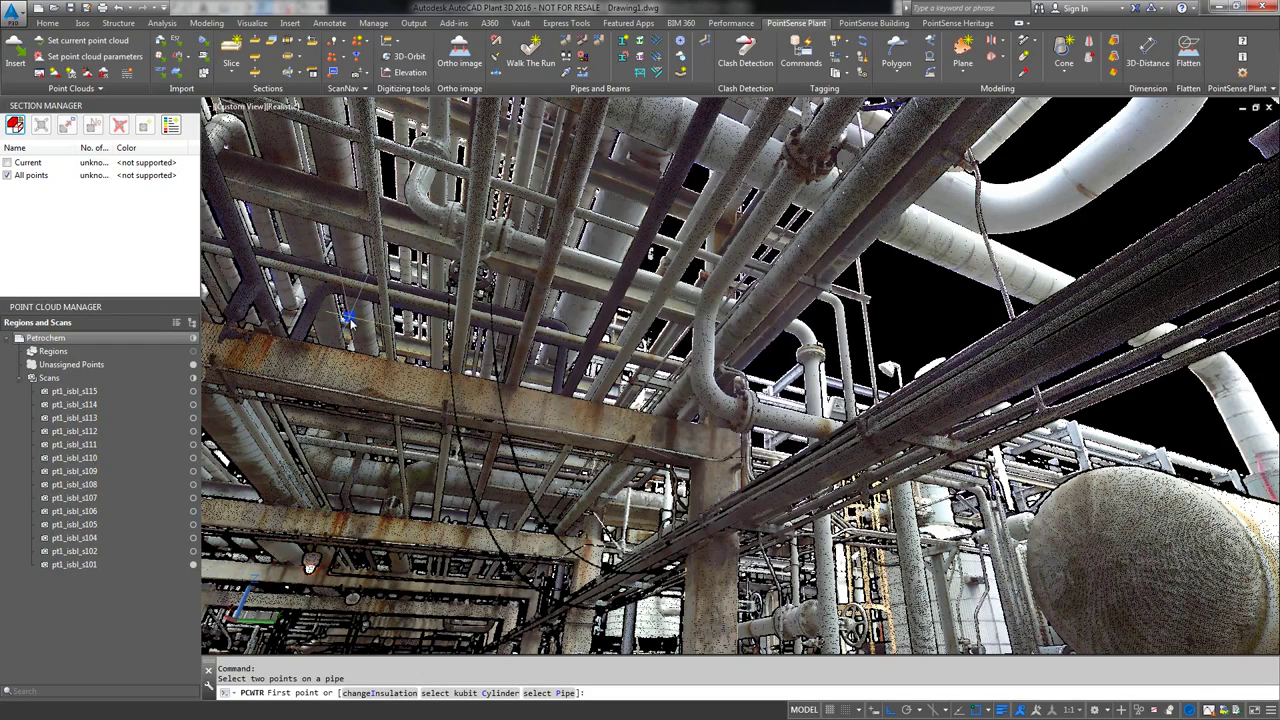
{"action": "left_click", "coordinate": [515, 192]}
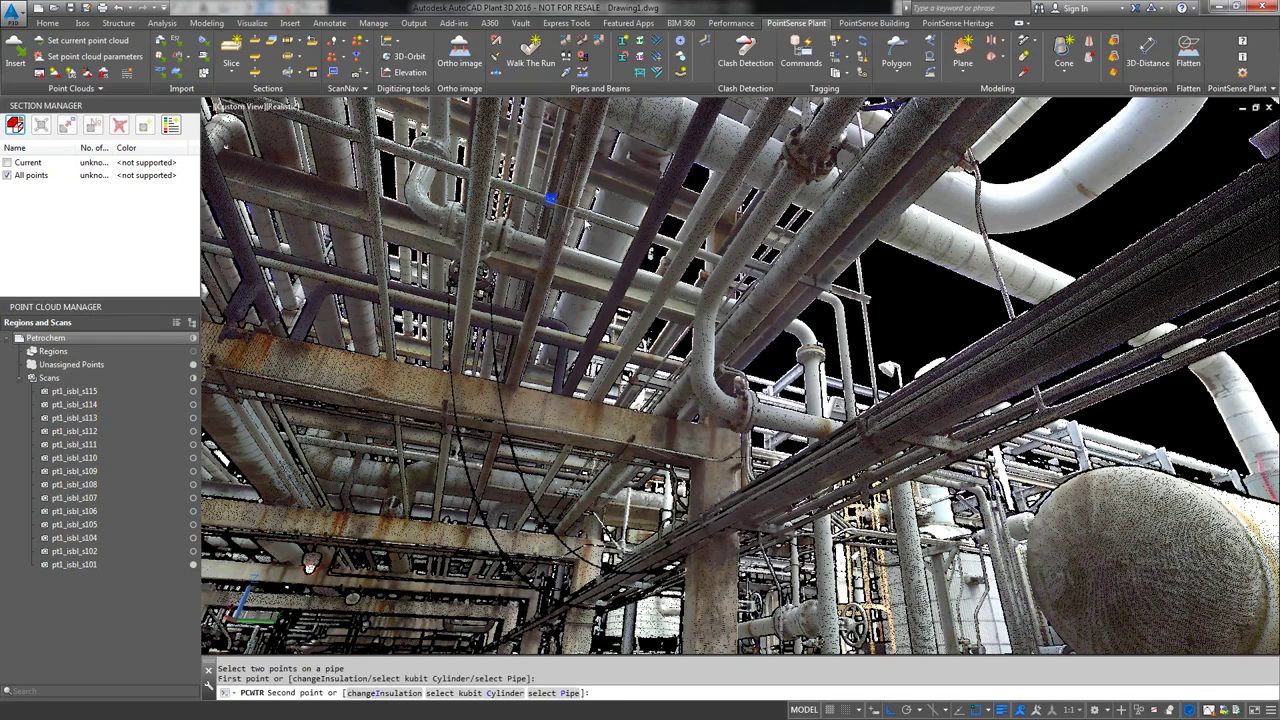
{"action": "left_click", "coordinate": [710, 258]}
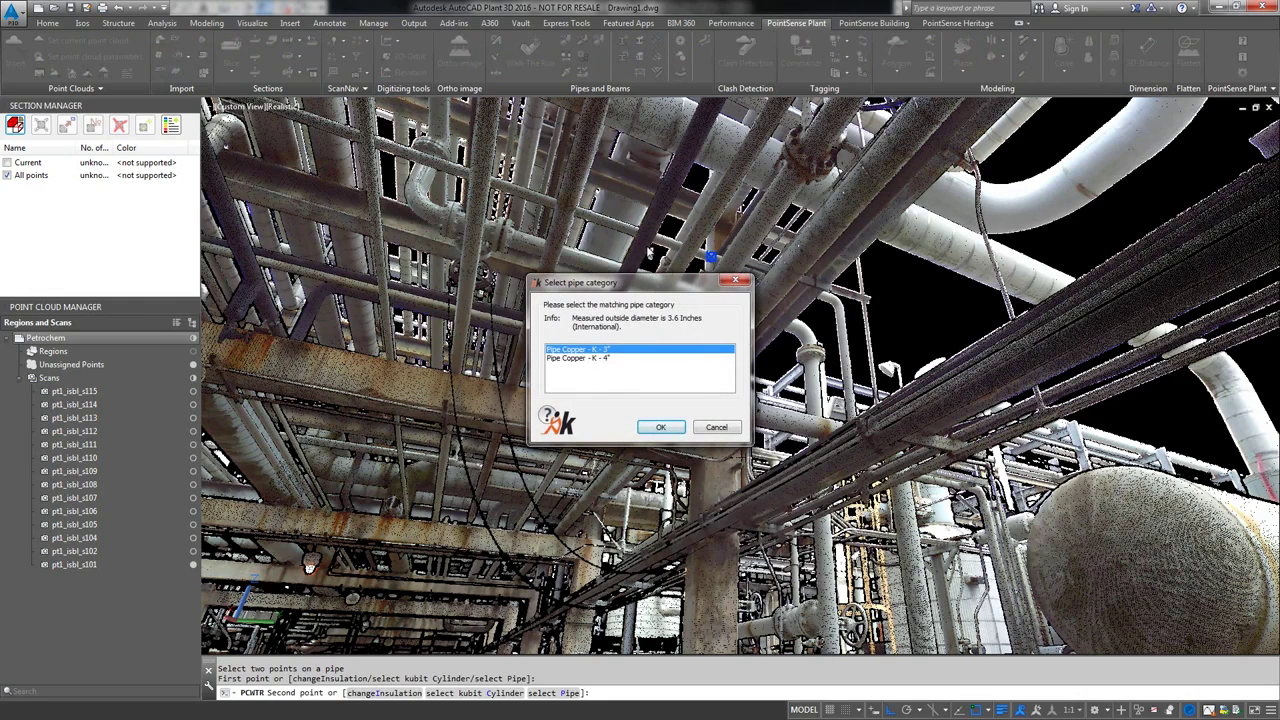
{"action": "left_click", "coordinate": [658, 428]}
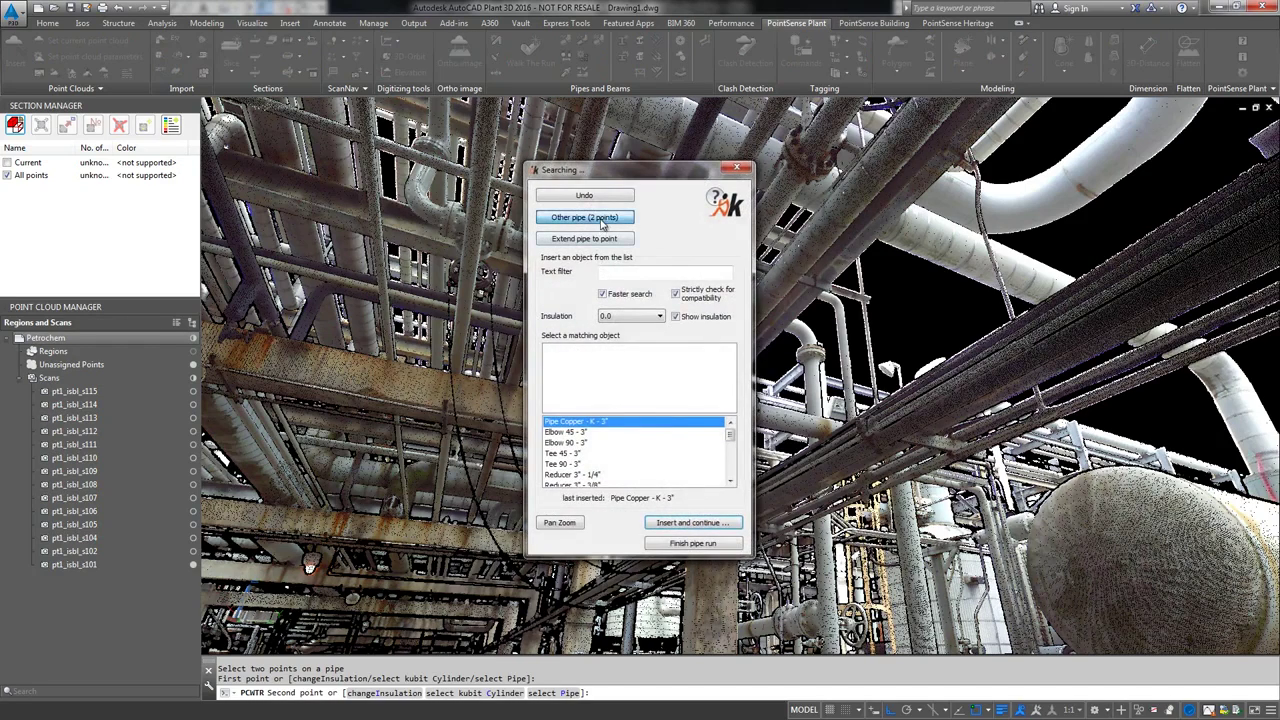
Model the connected vertical pipe from two points as Pipe Copper - K - 3", insert the Elbow 90 - 3" joint and finish the run
{"action": "left_click", "coordinate": [601, 221]}
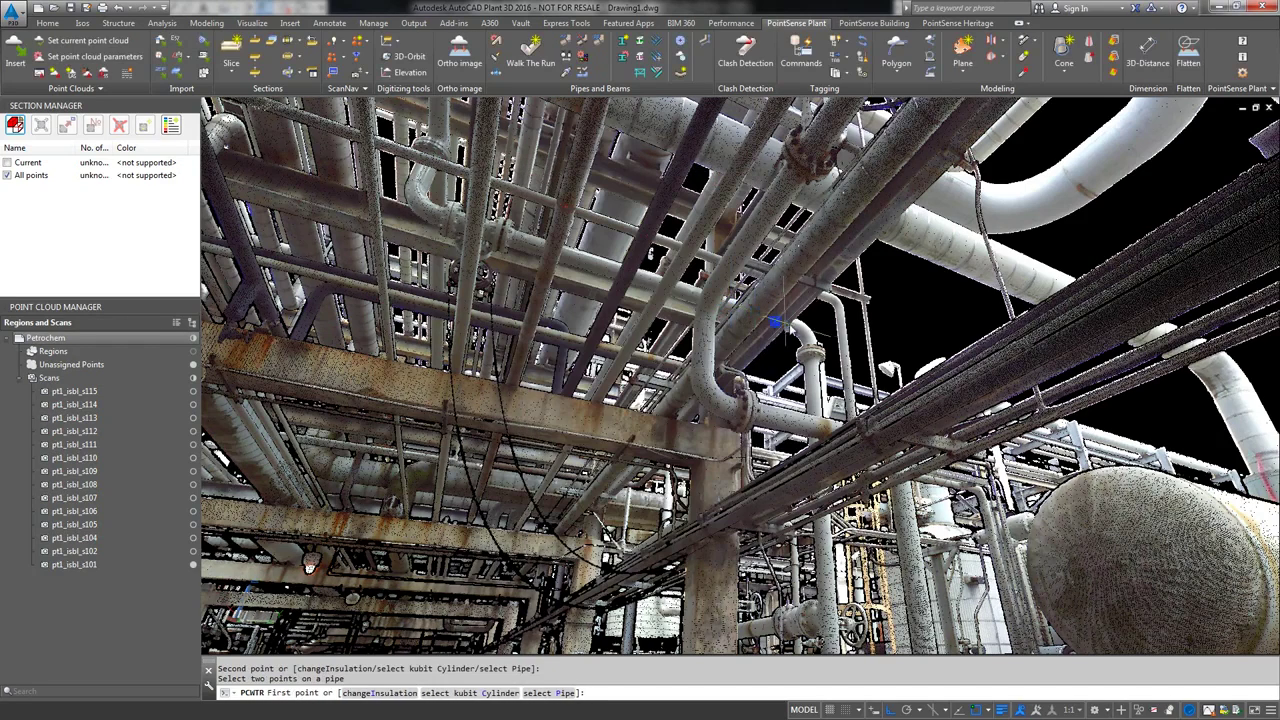
{"action": "left_click", "coordinate": [843, 318]}
{"action": "left_click", "coordinate": [851, 405]}
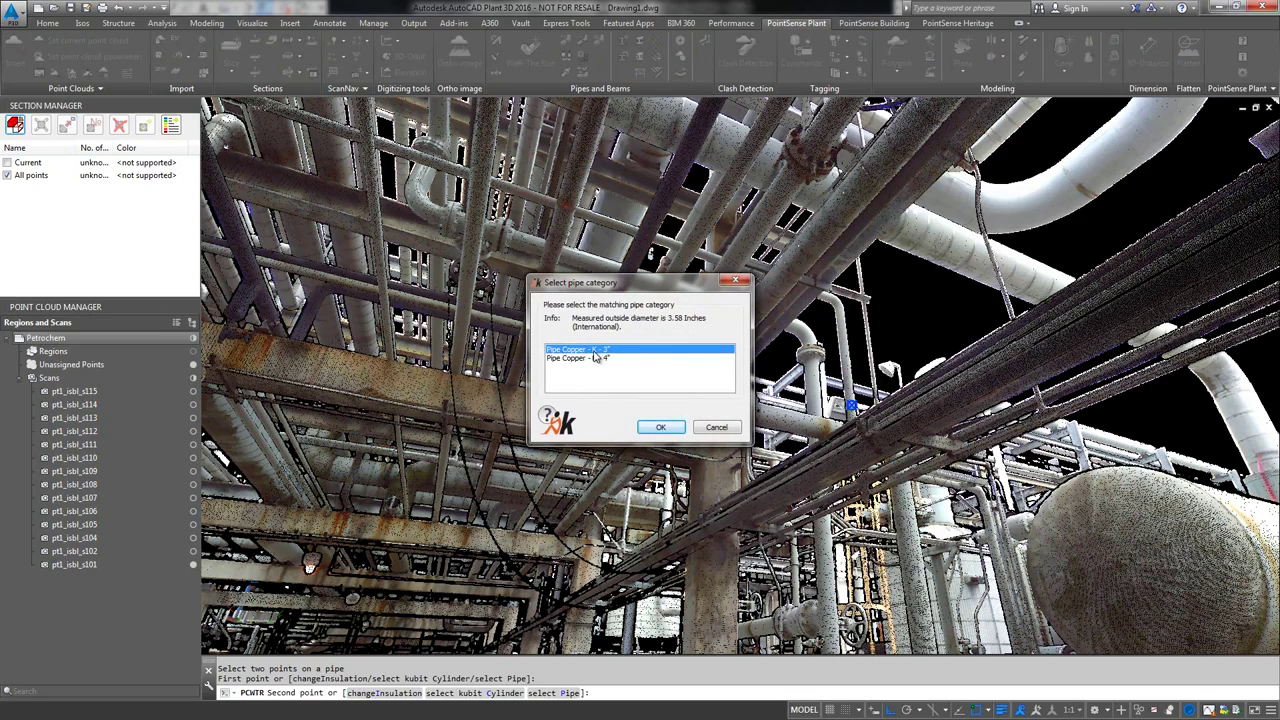
{"action": "key", "text": "Return"}
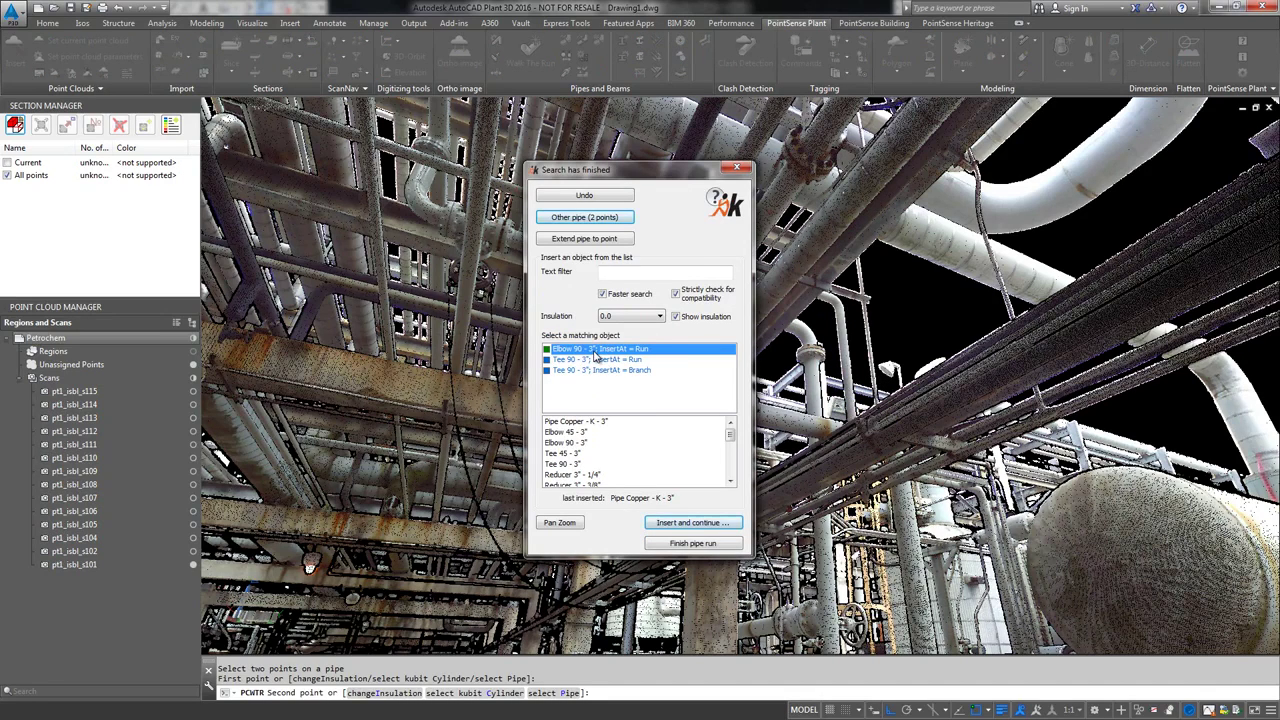
{"action": "left_click", "coordinate": [718, 524]}
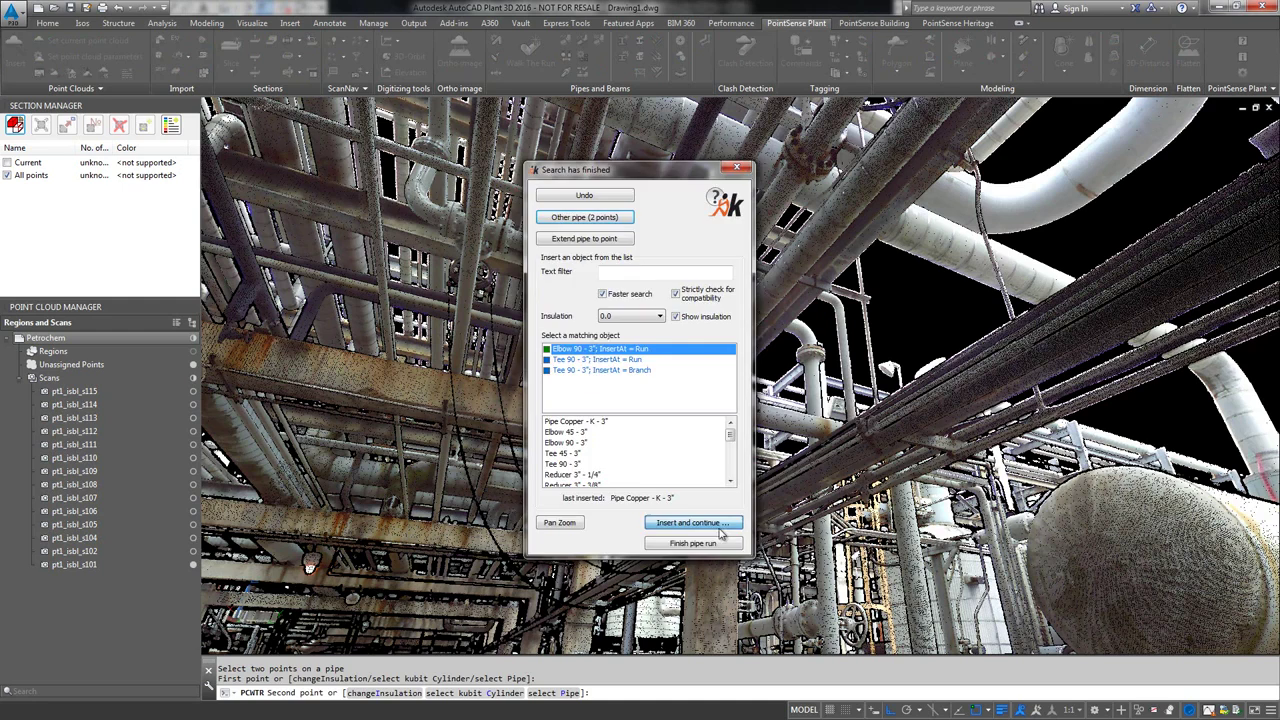
{"action": "left_click", "coordinate": [672, 545]}
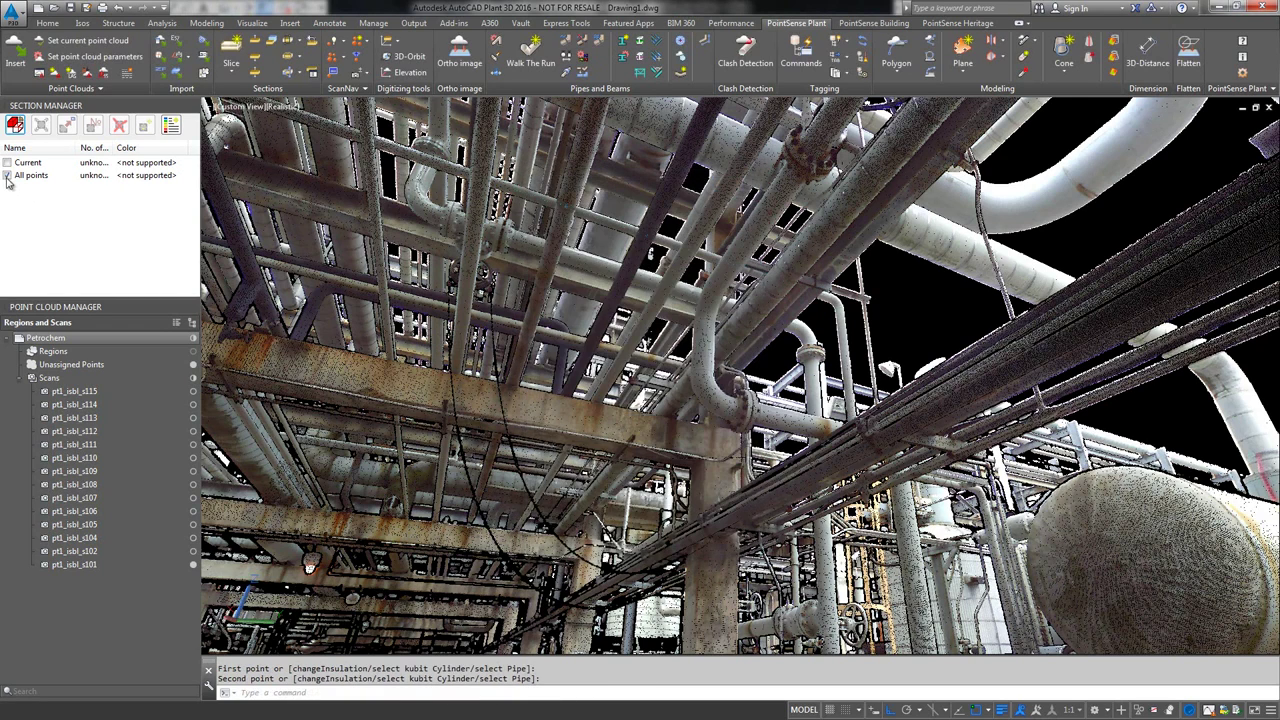
Hide all point cloud points and apply constraints to the modelled pipe run using Strategy 1, which prioritizes pipe position
{"action": "left_click", "coordinate": [8, 176]}
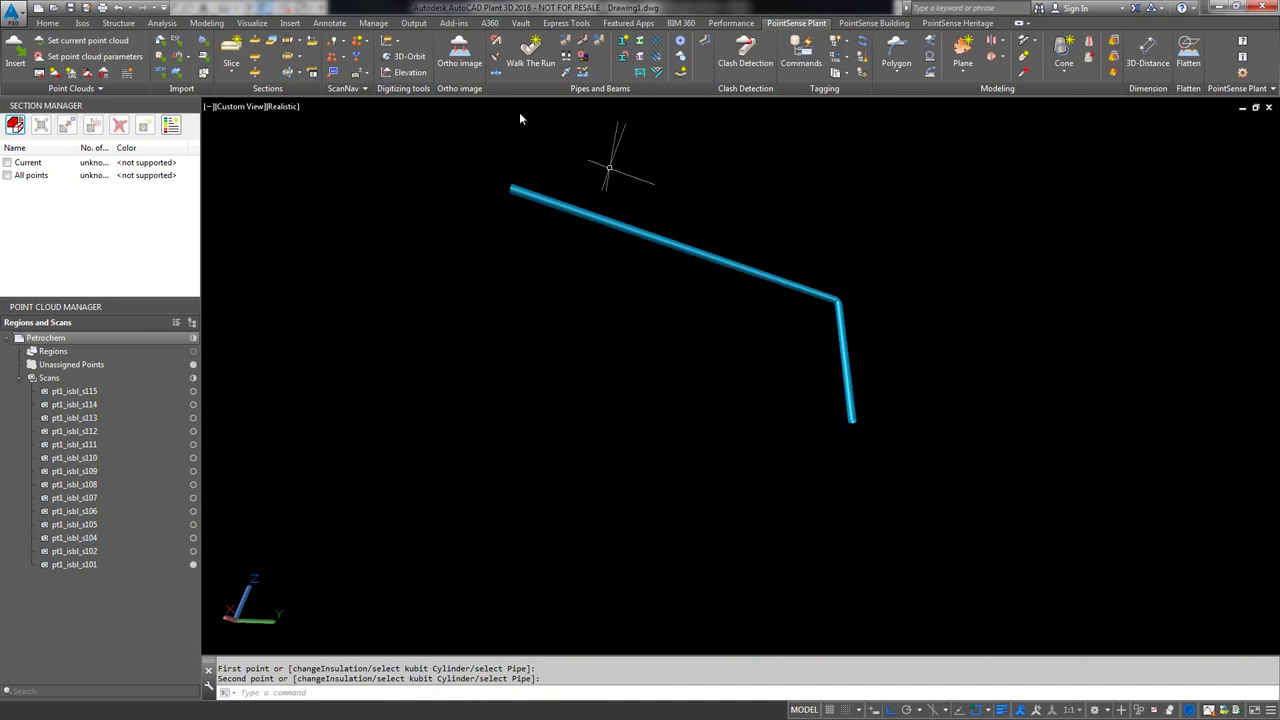
{"action": "left_click", "coordinate": [581, 78]}
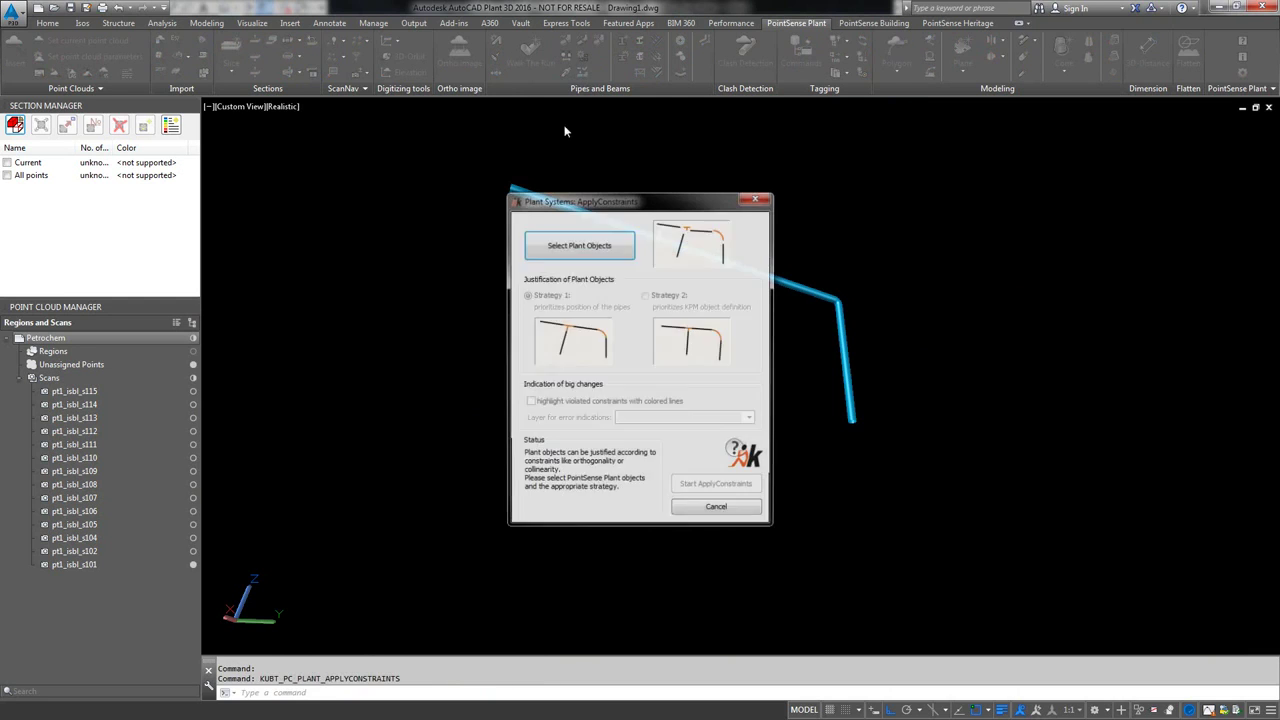
{"action": "left_click", "coordinate": [509, 248]}
{"action": "left_click", "coordinate": [589, 216]}
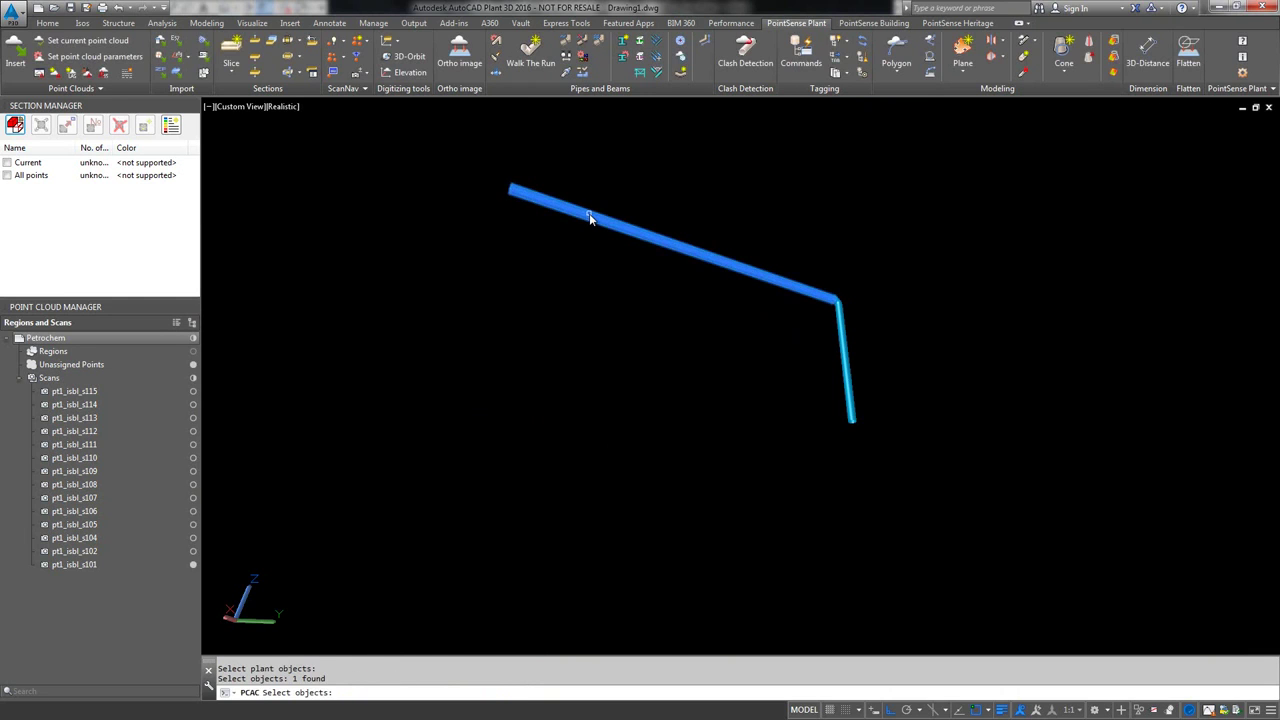
{"action": "key", "text": "Return"}
{"action": "key", "text": "Return"}
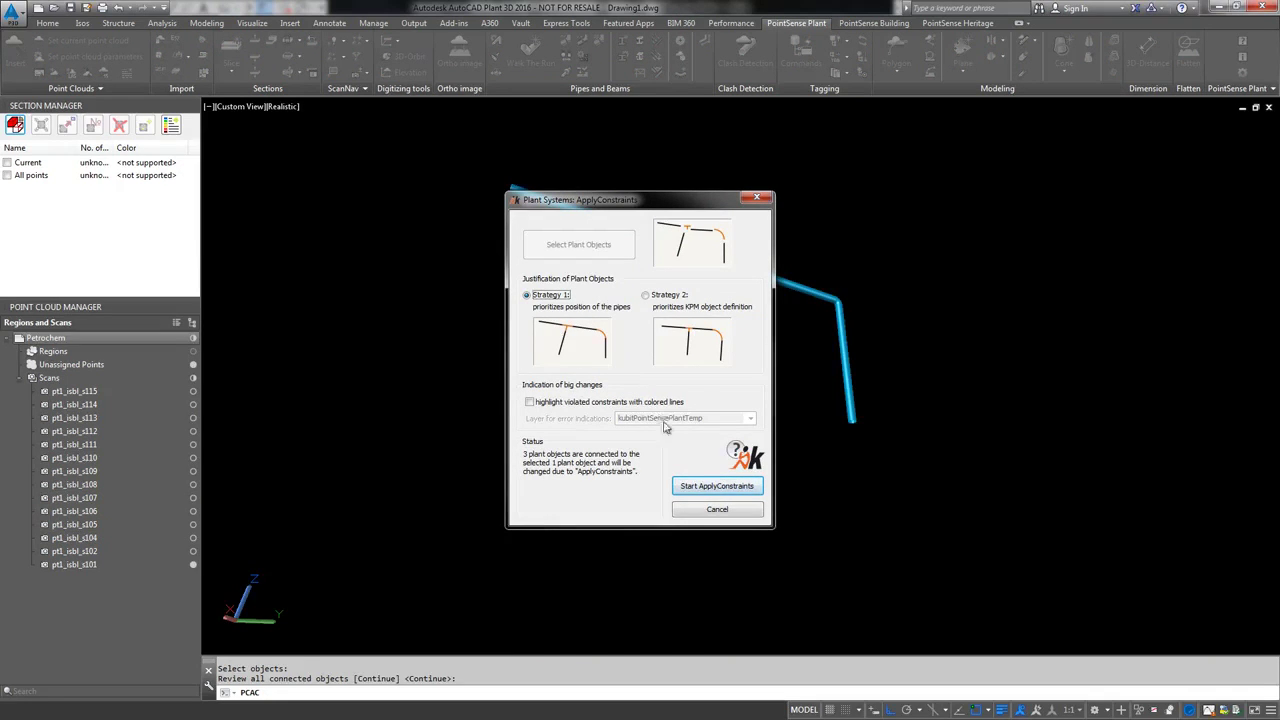
{"action": "left_click", "coordinate": [706, 486]}
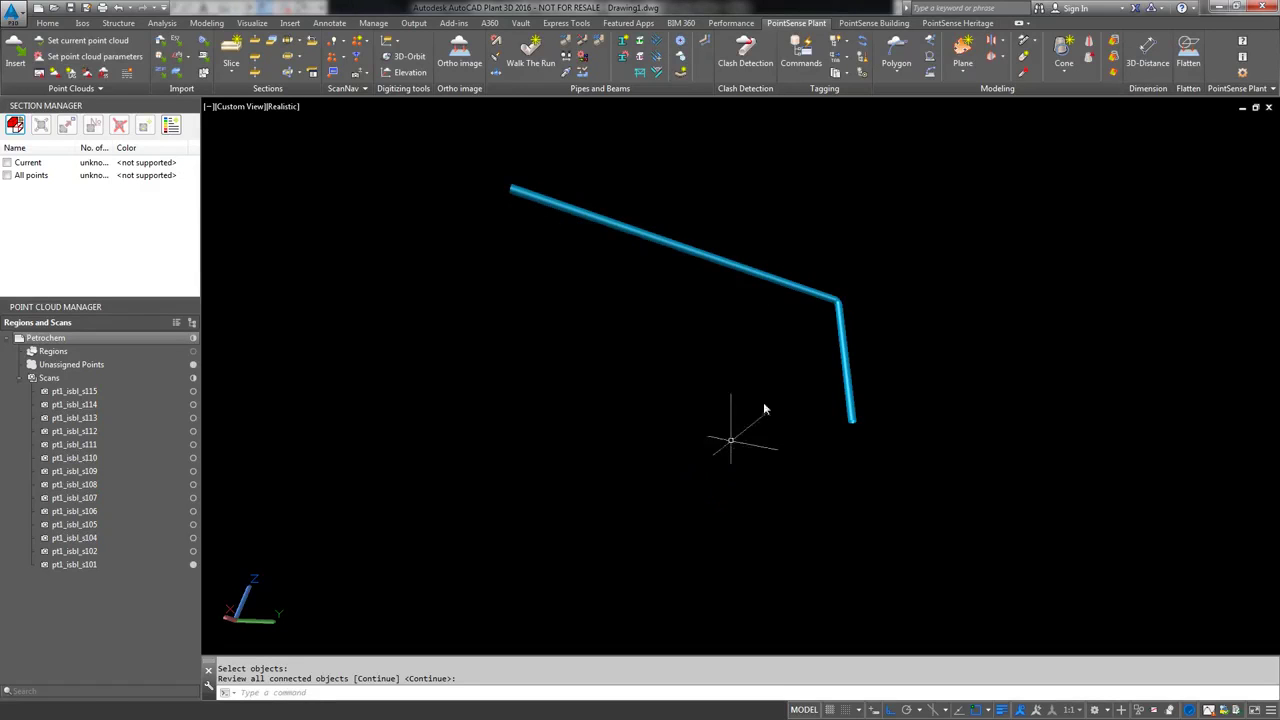
Start the plant export with Revit MEP as the piping system format and No export for steel
{"action": "left_click", "coordinate": [705, 44]}
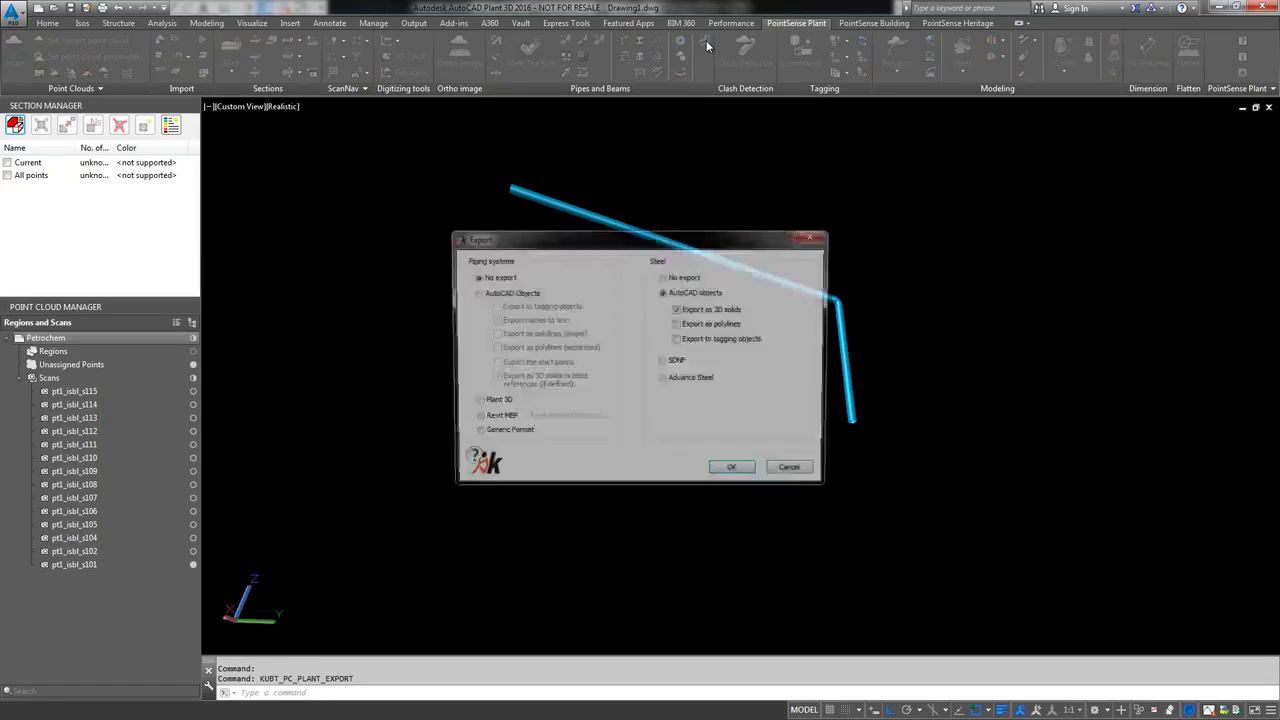
{"action": "left_click", "coordinate": [663, 277]}
{"action": "left_click", "coordinate": [475, 419]}
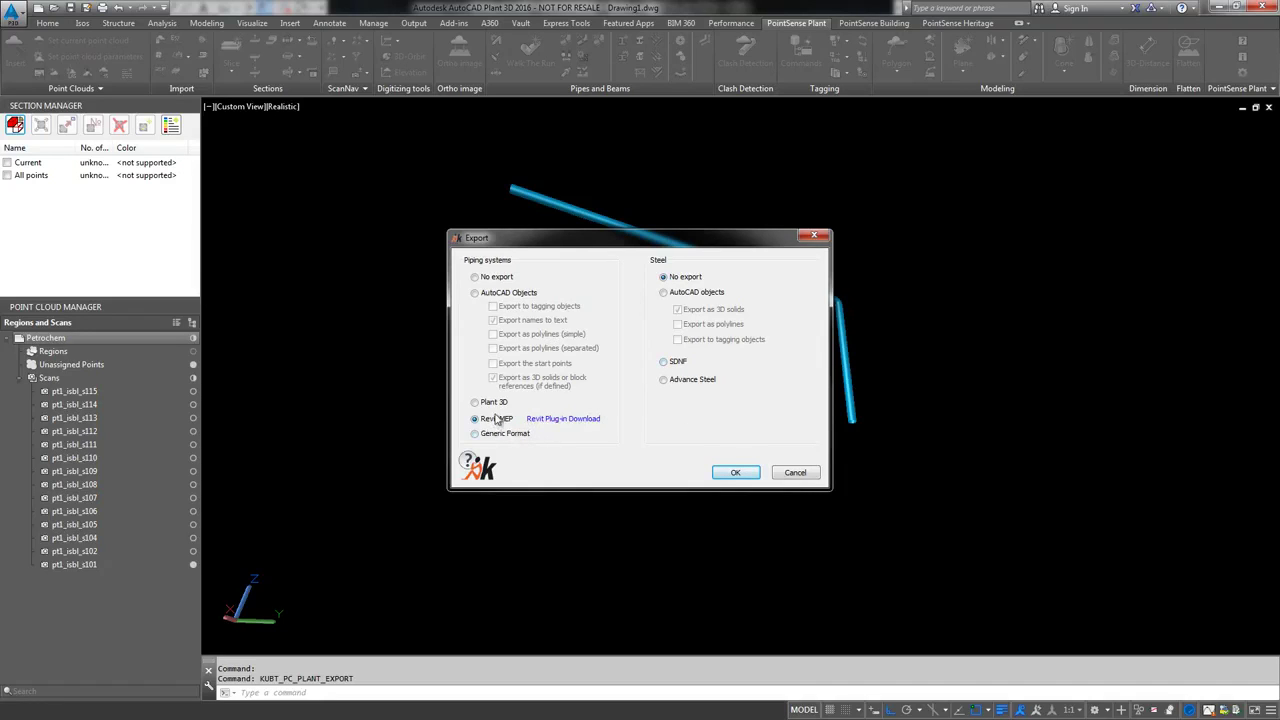
{"action": "left_click", "coordinate": [737, 476]}
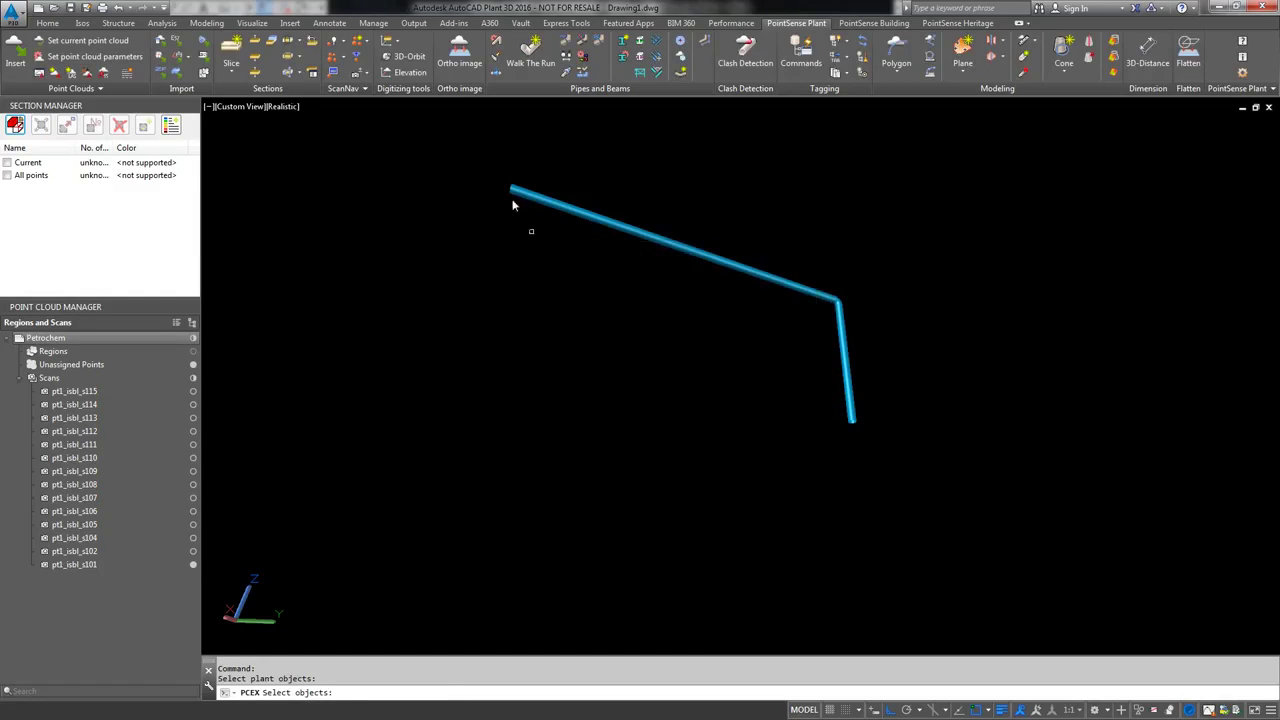
Select the whole pipe run with its elbow for export and save it to the Desktop as a kubit MEP file named TUTORIALREVITIMPORT
{"action": "left_click", "coordinate": [467, 144]}
{"action": "left_click", "coordinate": [962, 486]}
{"action": "key", "text": "Return"}
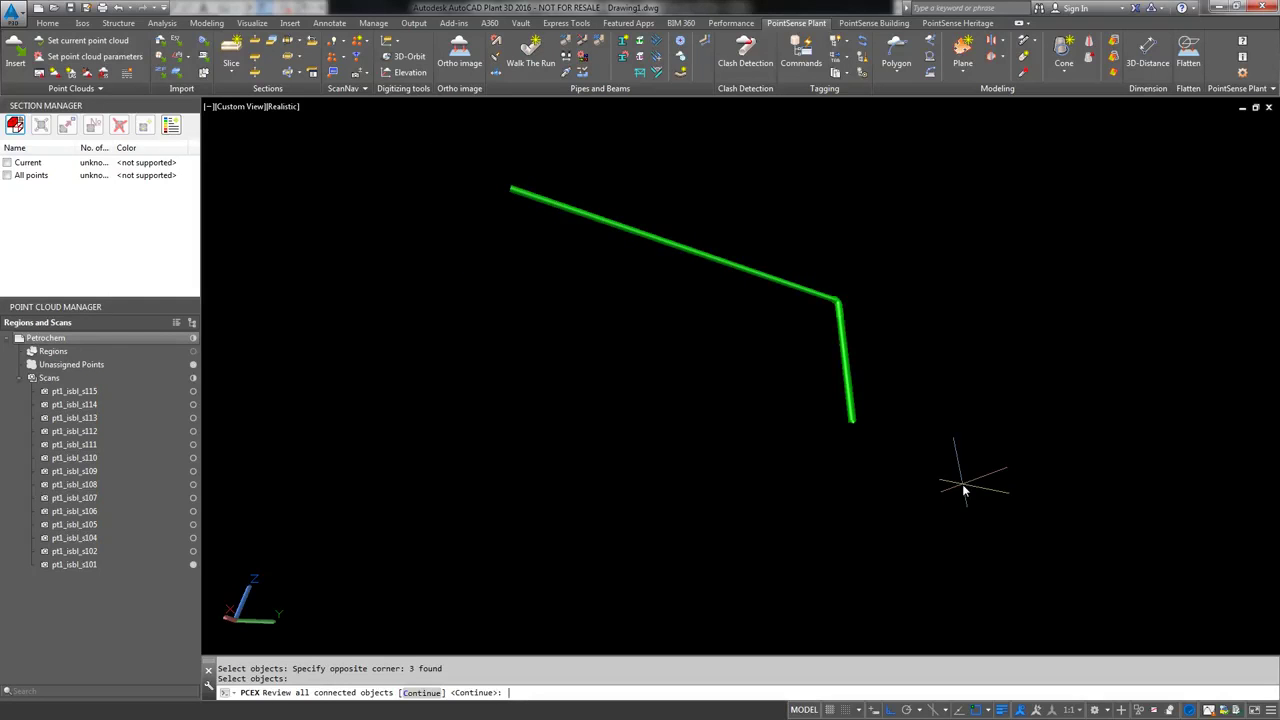
{"action": "key", "text": "Return"}
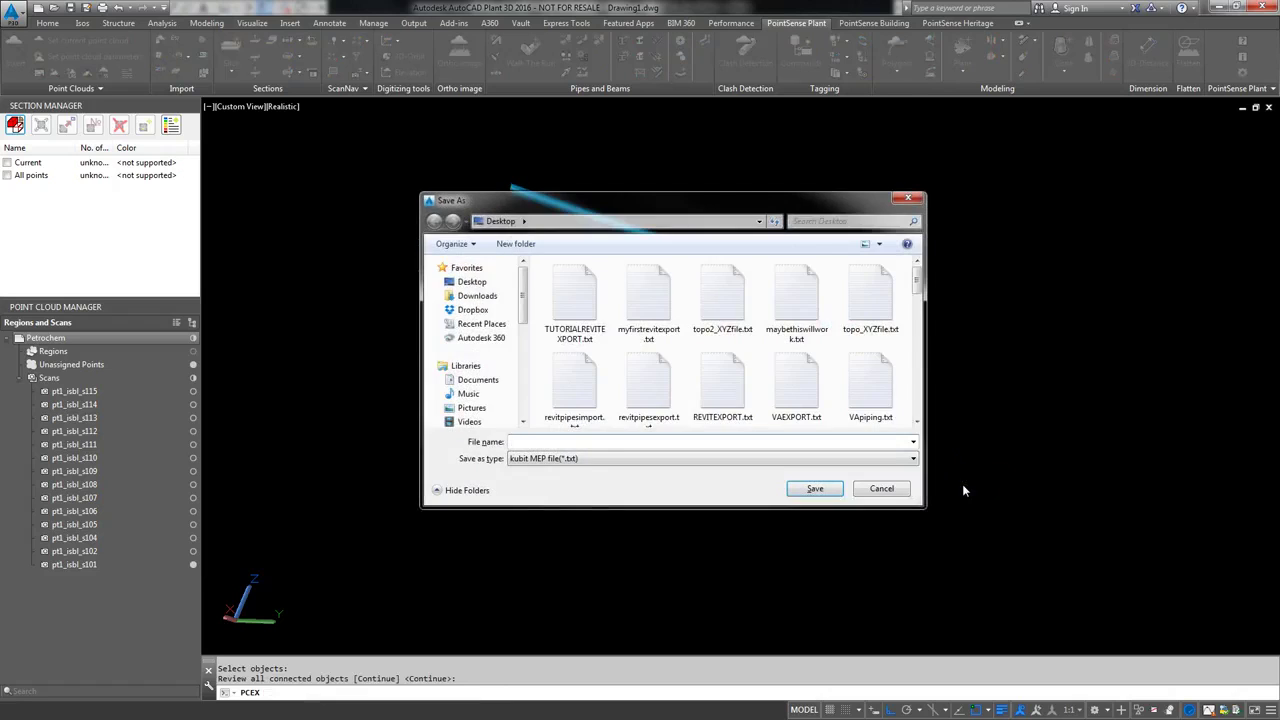
{"action": "type", "text": "TURO"}
{"action": "key", "text": "BackSpace"}
{"action": "key", "text": "BackSpace"}
{"action": "key", "text": "BackSpace"}
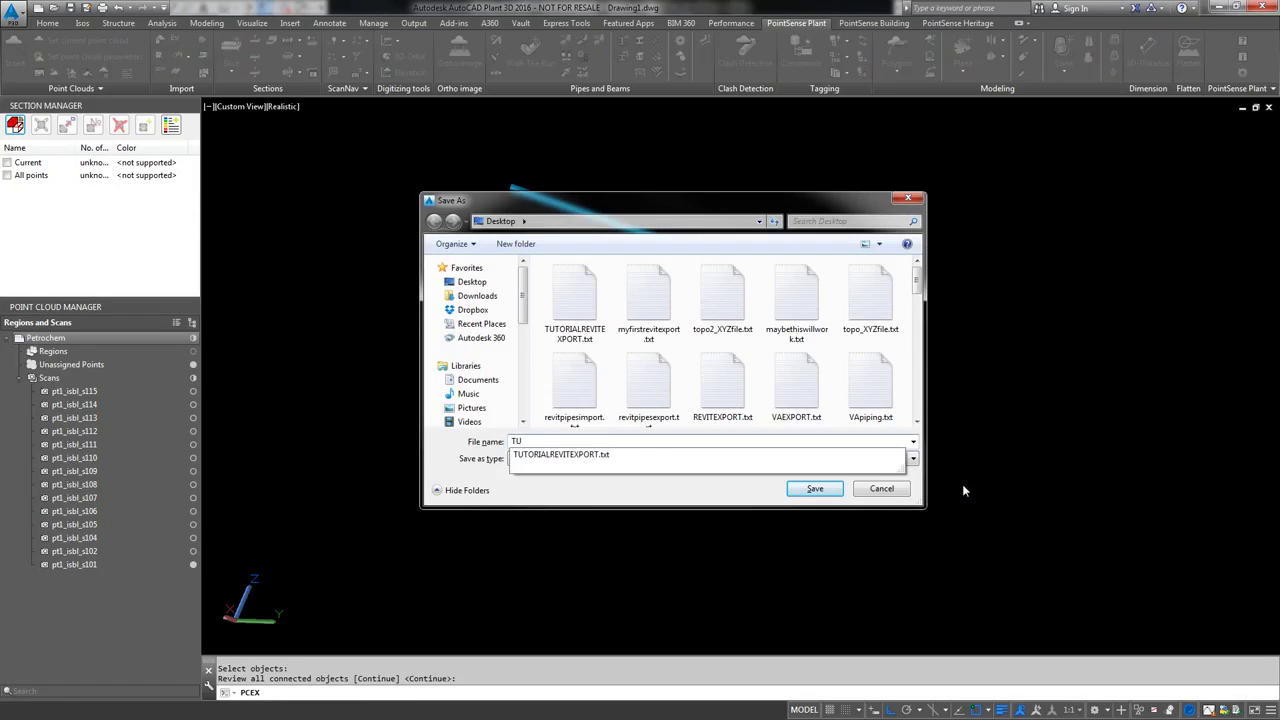
{"action": "type", "text": "TORIALREVITIMPORT"}
{"action": "key", "text": "Return"}
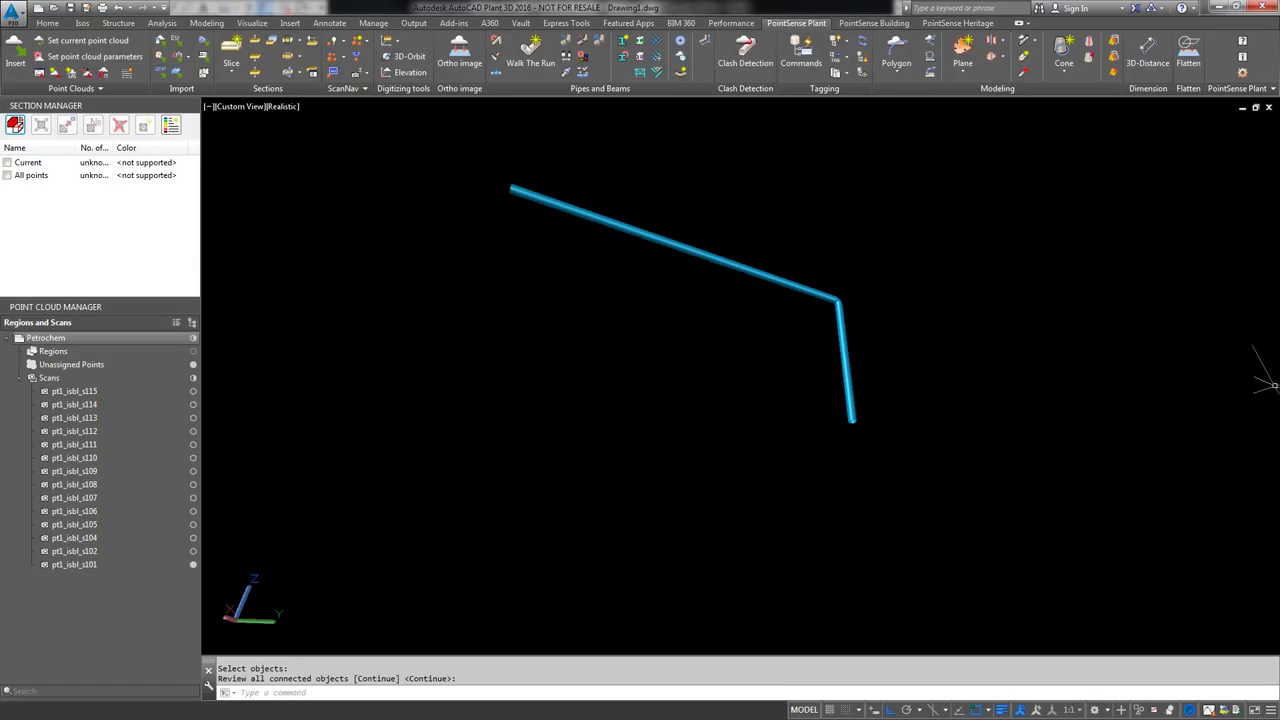
Switch to Revit, start the PointSense Plant pipe import and load the exported piperun text file from the Desktop
{"action": "key", "text": "alt+Tab"}
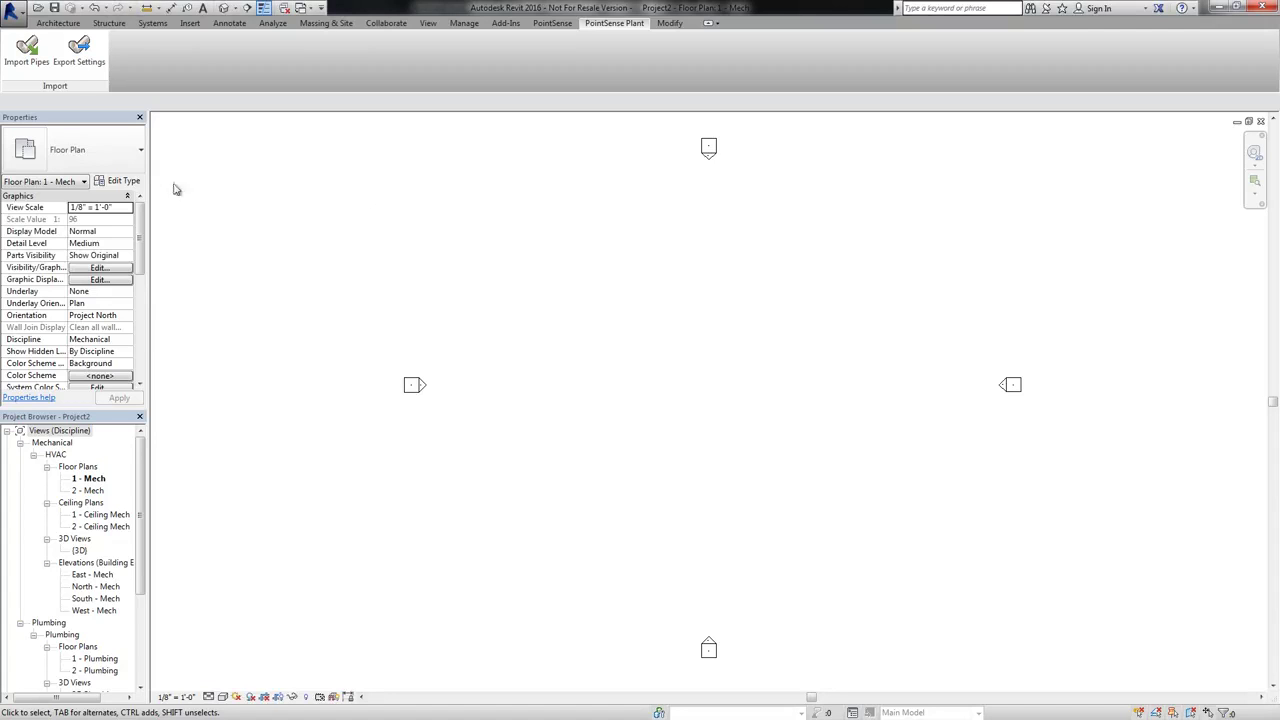
{"action": "left_click", "coordinate": [12, 54]}
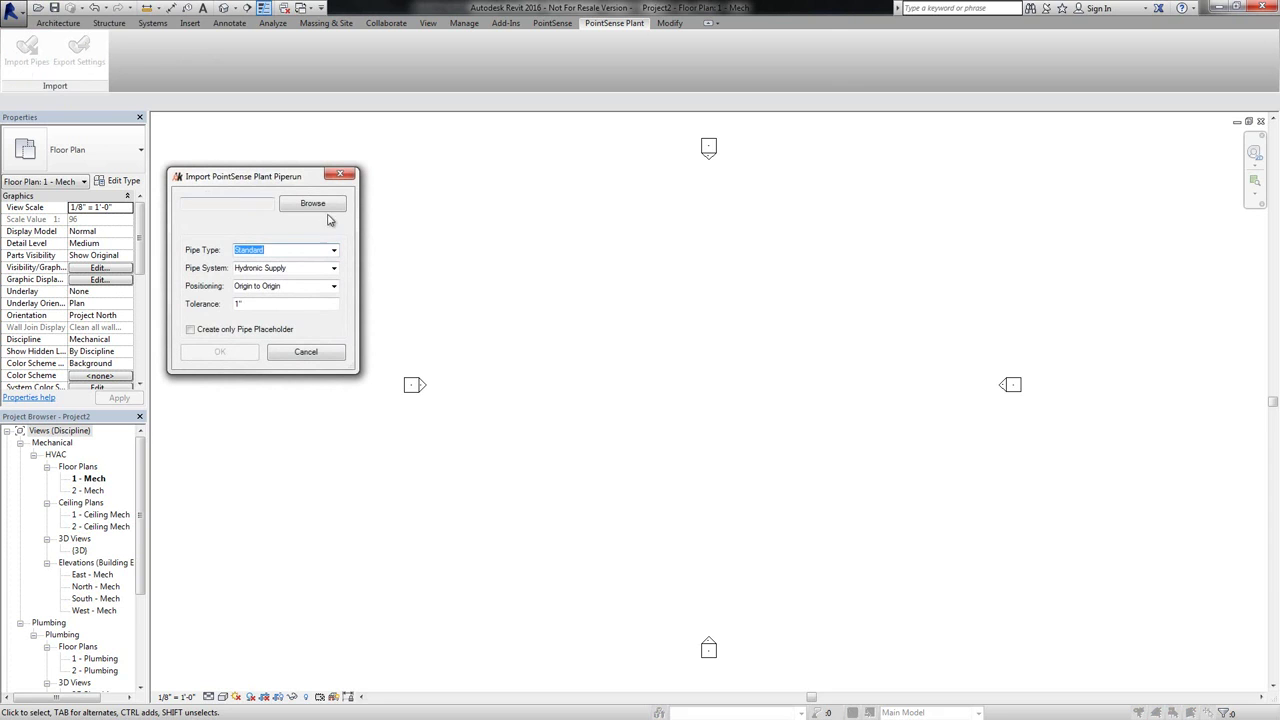
{"action": "left_click", "coordinate": [313, 204]}
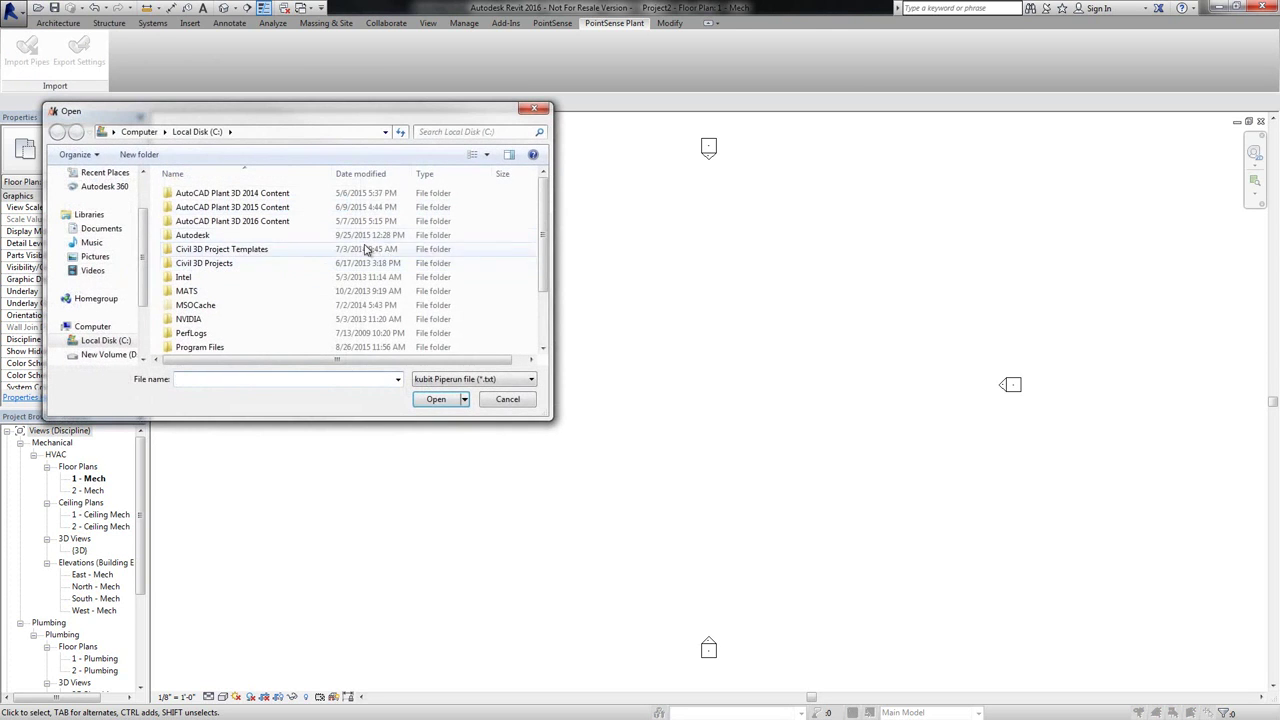
{"action": "scroll", "coordinate": [130, 195], "scroll_direction": "down", "scroll_amount": 2}
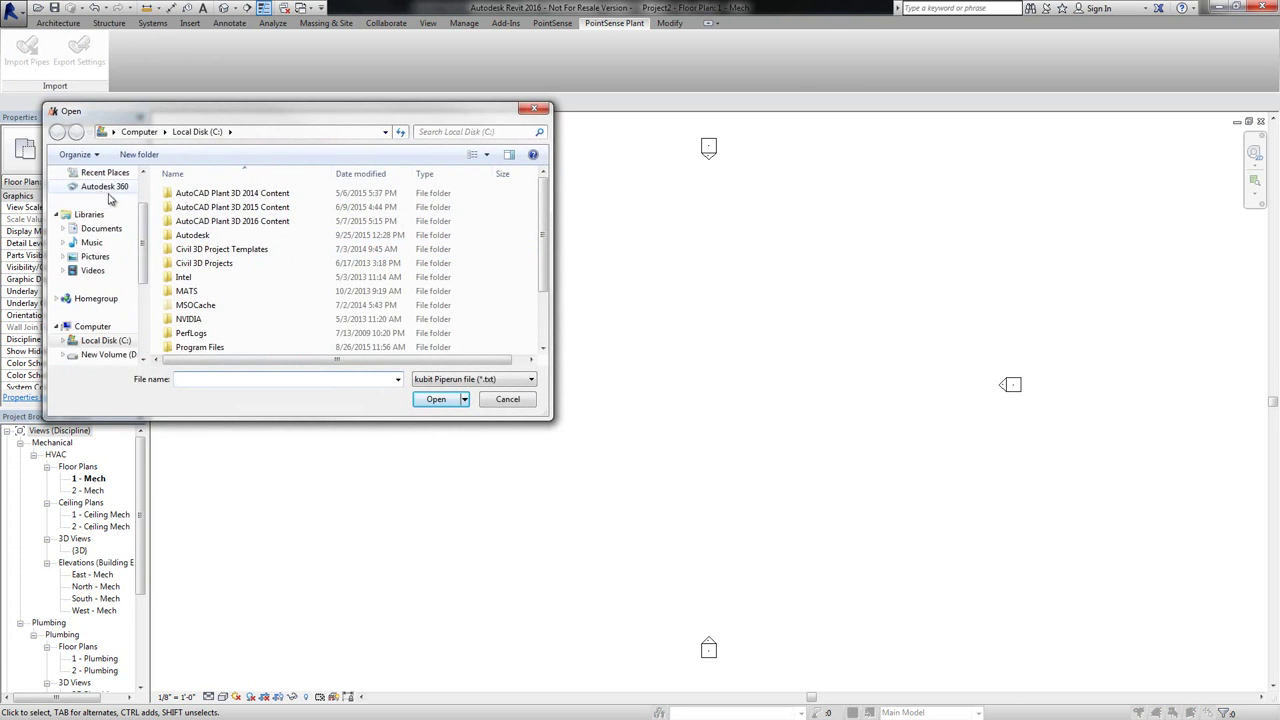
{"action": "scroll", "coordinate": [110, 190], "scroll_direction": "up", "scroll_amount": 2}
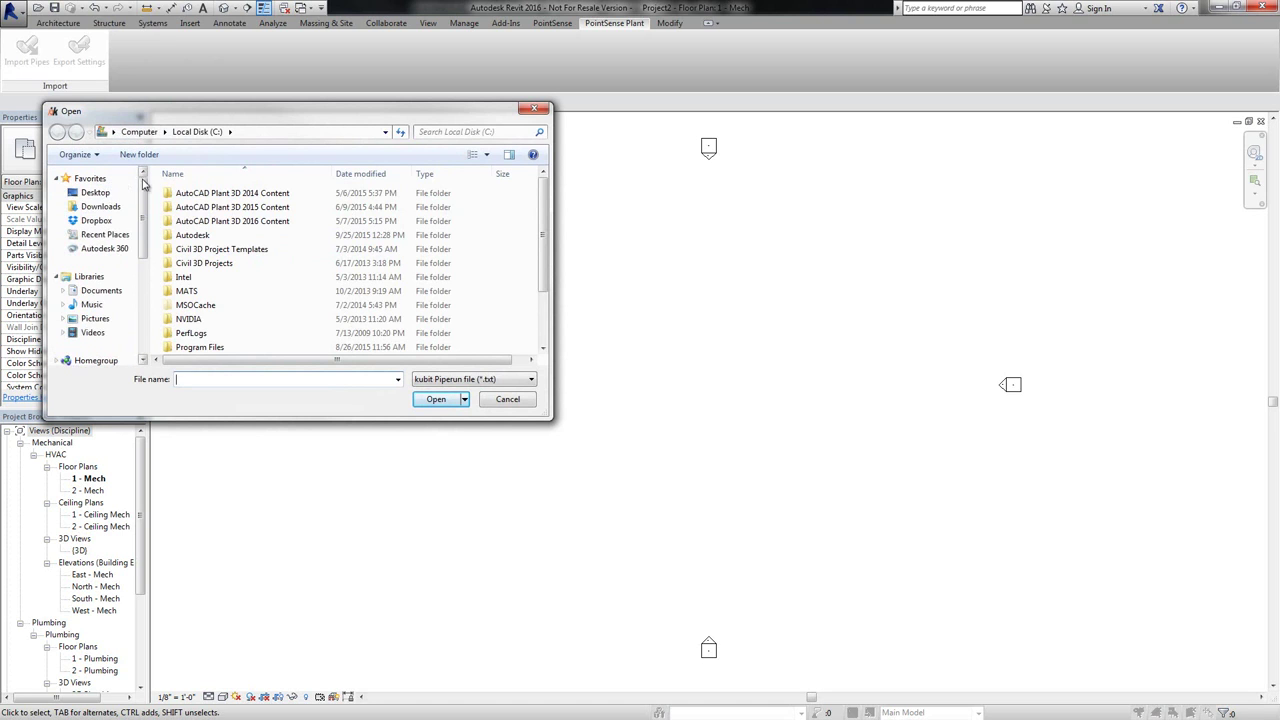
{"action": "left_click", "coordinate": [95, 192]}
{"action": "scroll", "coordinate": [200, 205], "scroll_direction": "up", "scroll_amount": 10}
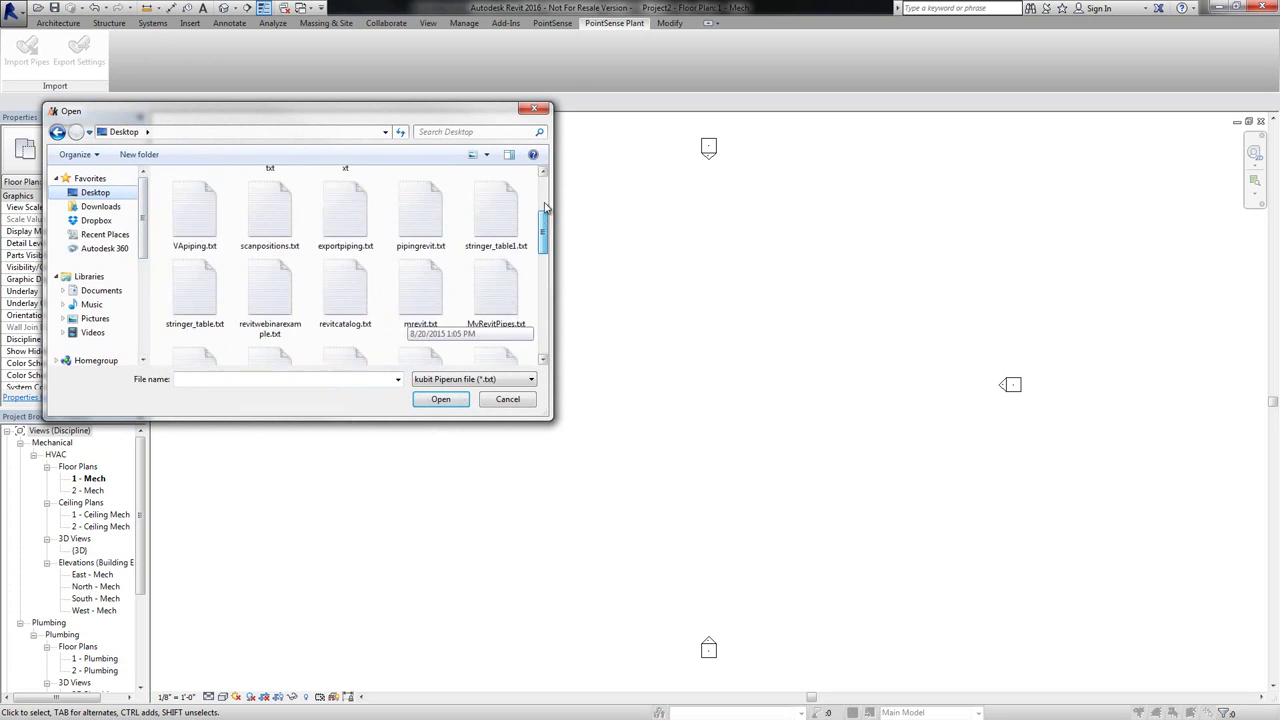
{"action": "double_click", "coordinate": [188, 210]}
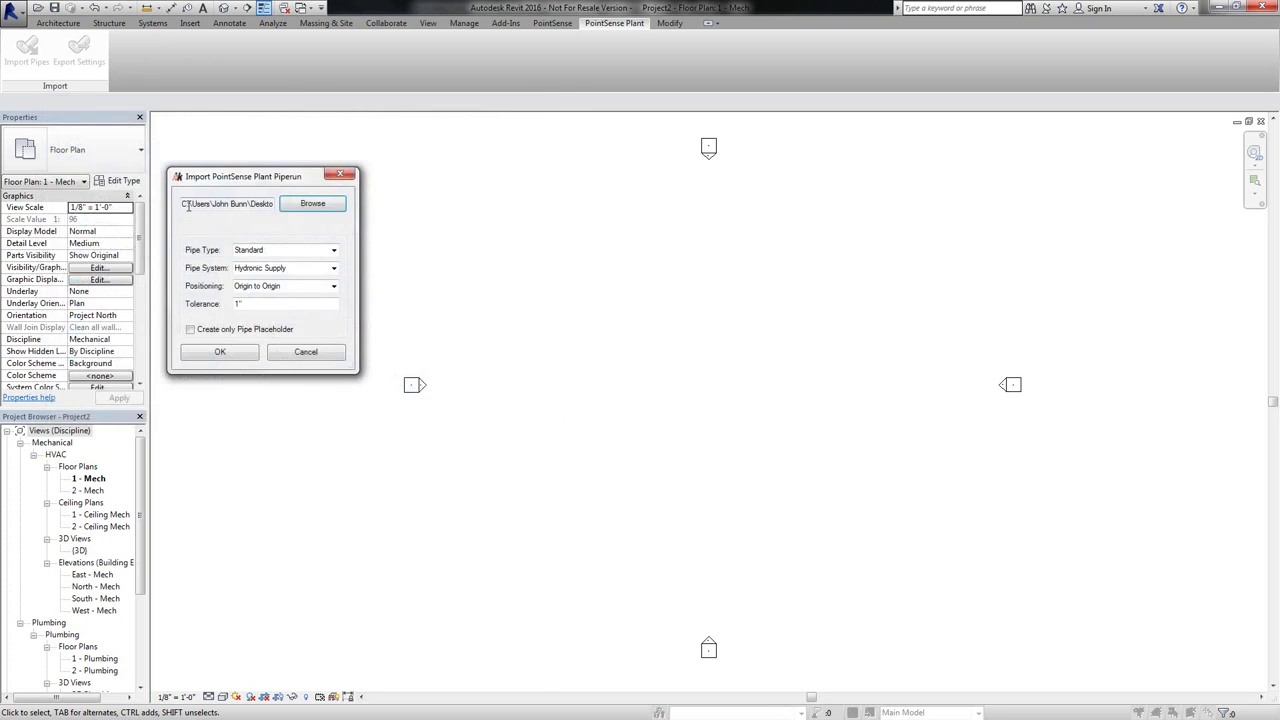
Import the piperun with pipe type Standard, system Hydronic Supply, Origin to Origin positioning and 1" tolerance, accepting the open-connection warning
{"action": "left_click", "coordinate": [334, 251]}
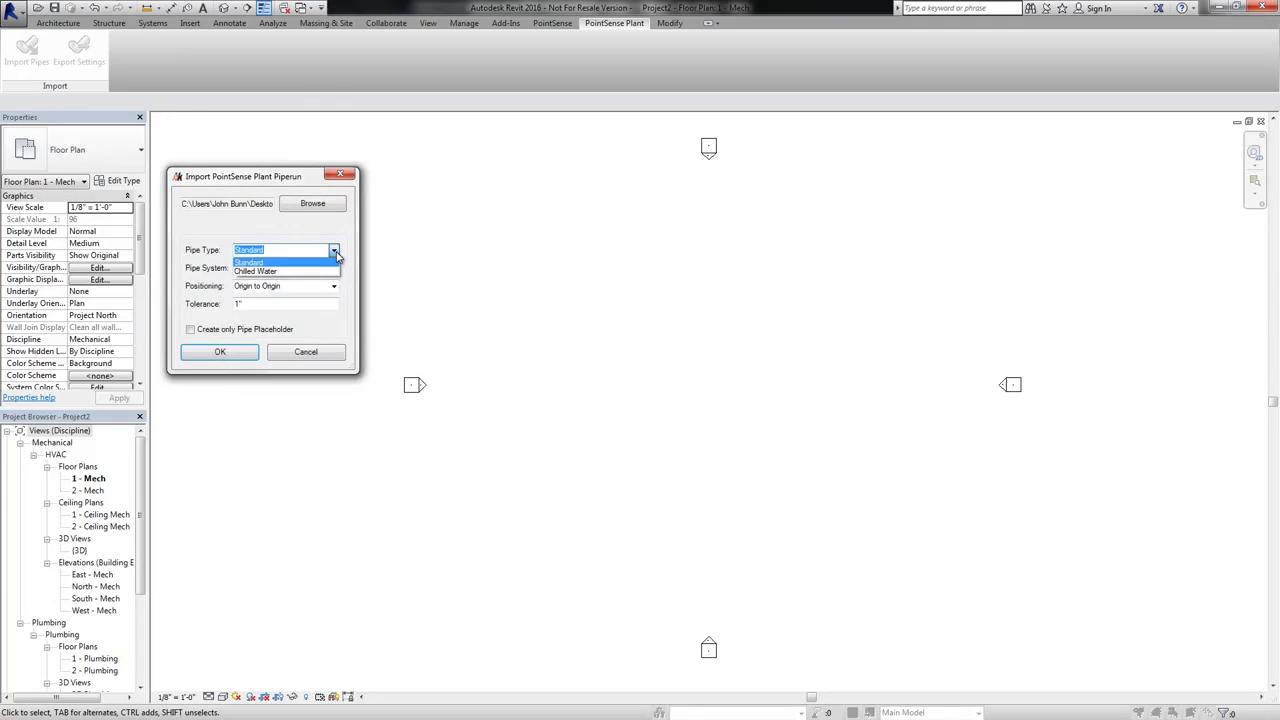
{"action": "left_click", "coordinate": [336, 256]}
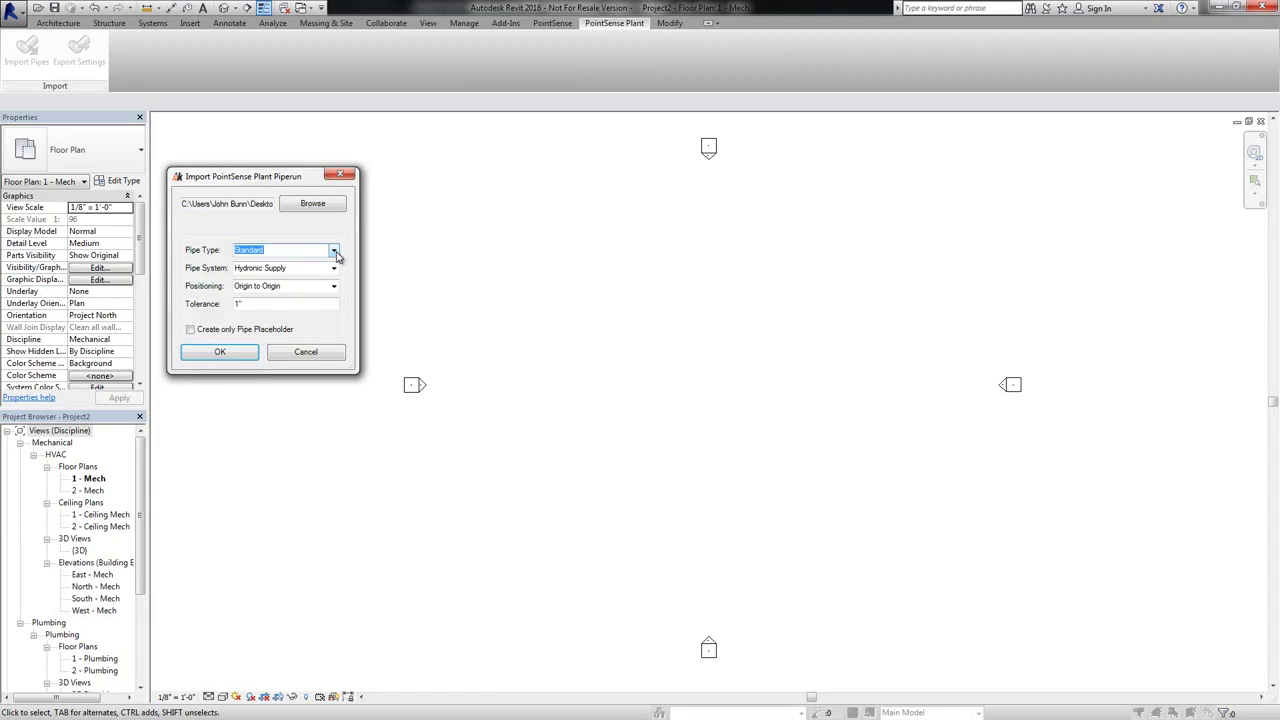
{"action": "left_click", "coordinate": [224, 353]}
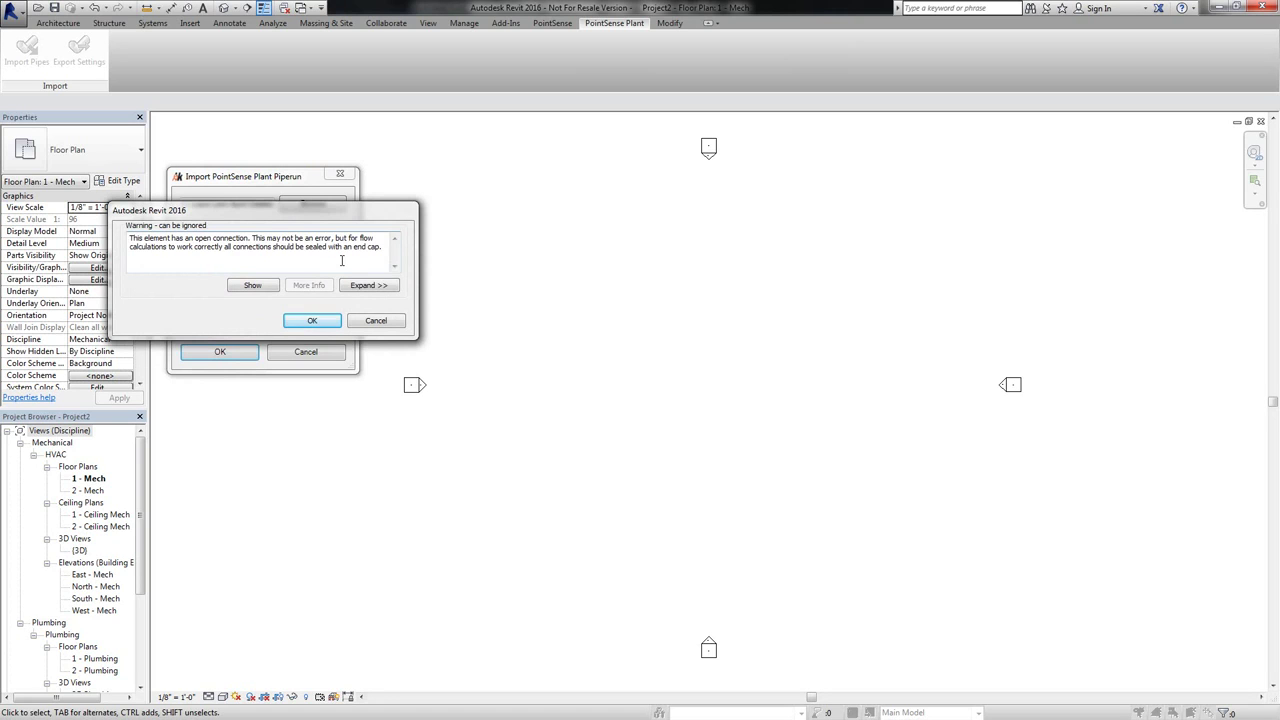
{"action": "left_click", "coordinate": [312, 322]}
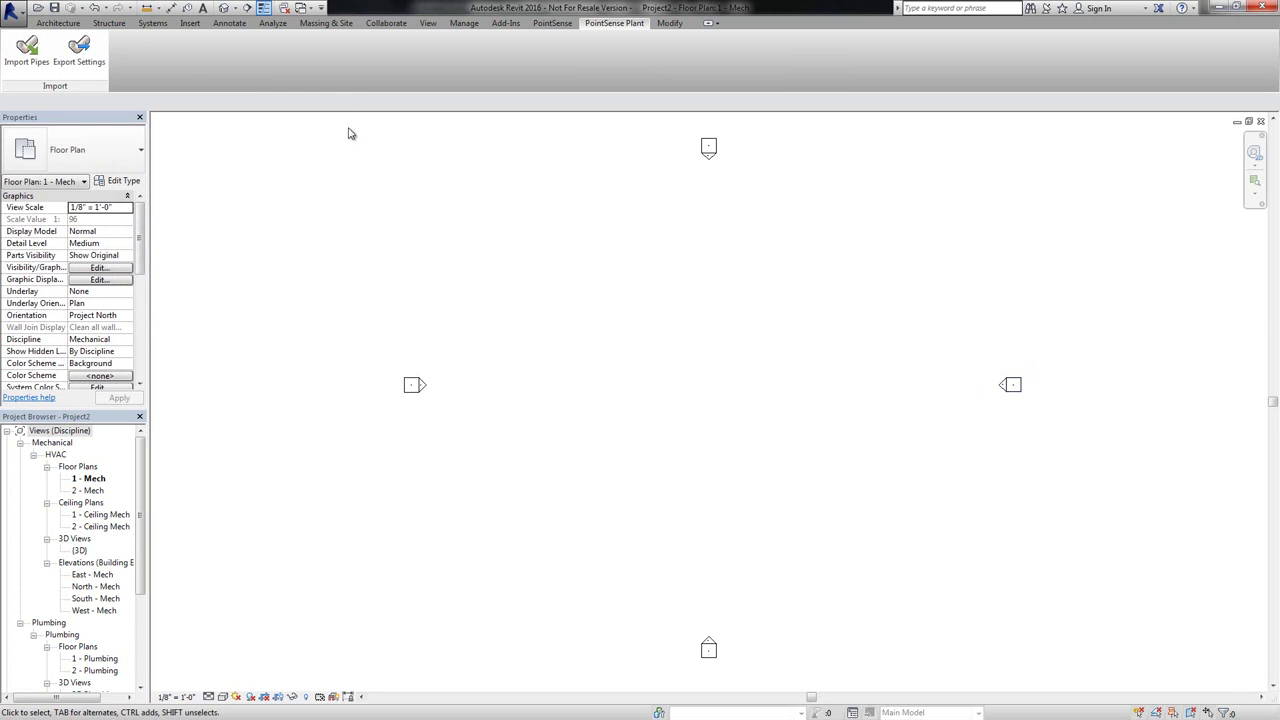
Open the default 3D view and set its detail level to Fine
{"action": "left_click", "coordinate": [226, 9]}
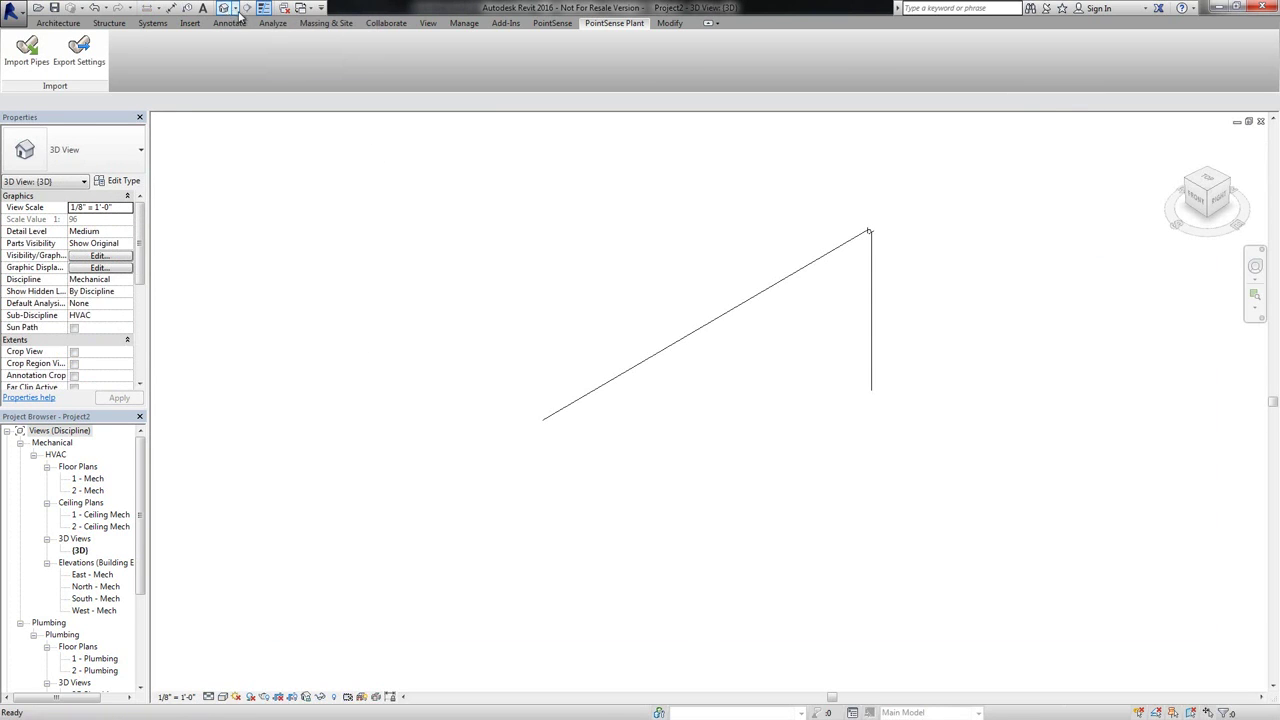
{"action": "left_click", "coordinate": [209, 697]}
{"action": "left_click", "coordinate": [213, 684]}
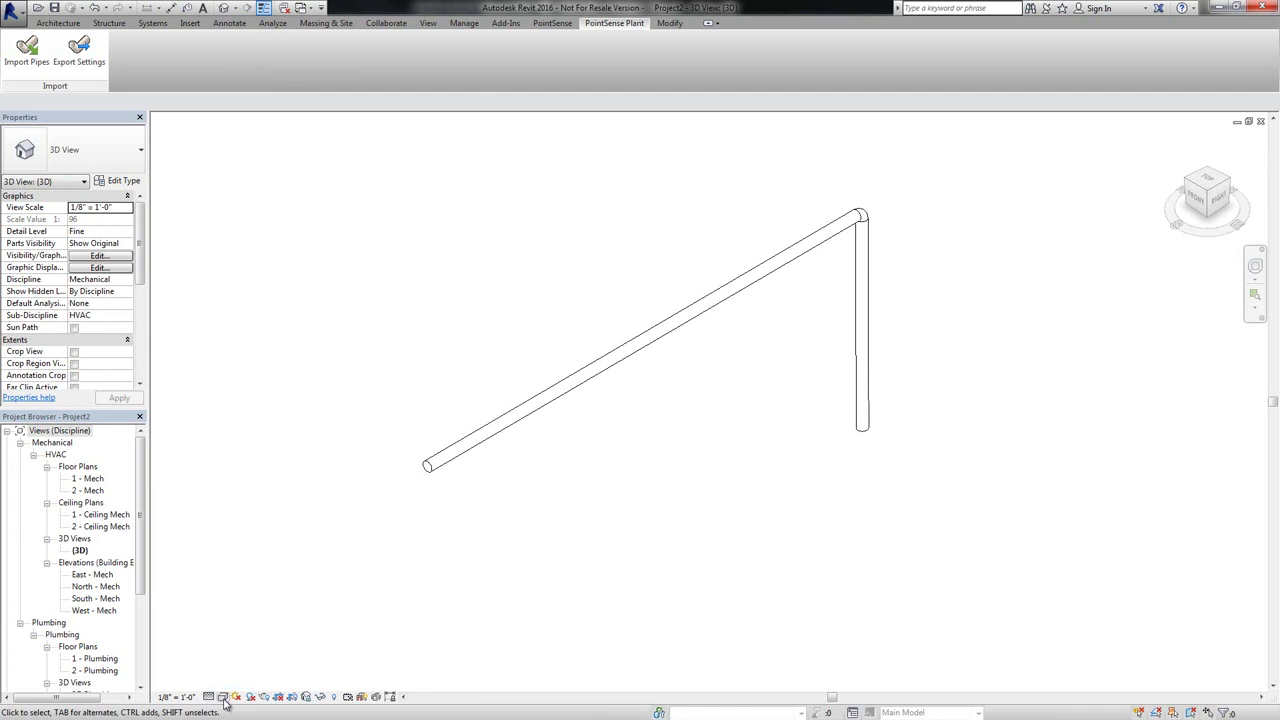
Examine the properties of the imported sloping pipe, the elbow fitting and the vertical pipe
{"action": "left_click", "coordinate": [825, 249]}
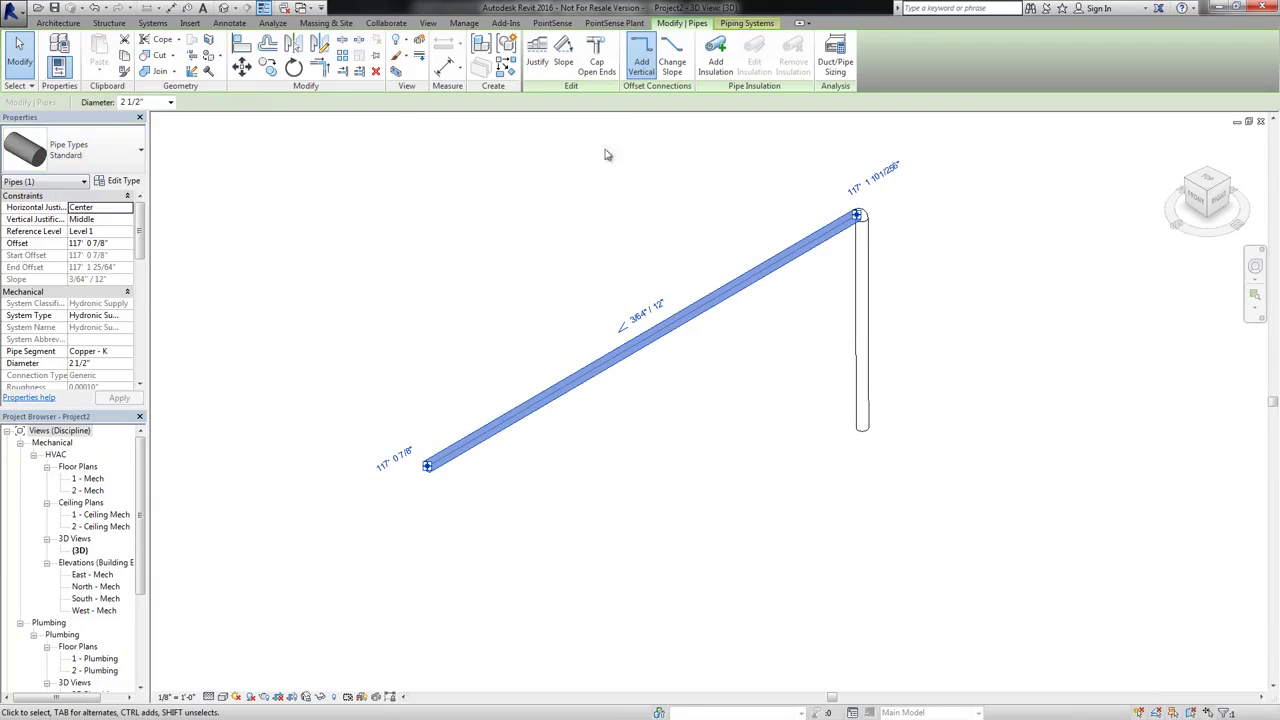
{"action": "left_click", "coordinate": [867, 219]}
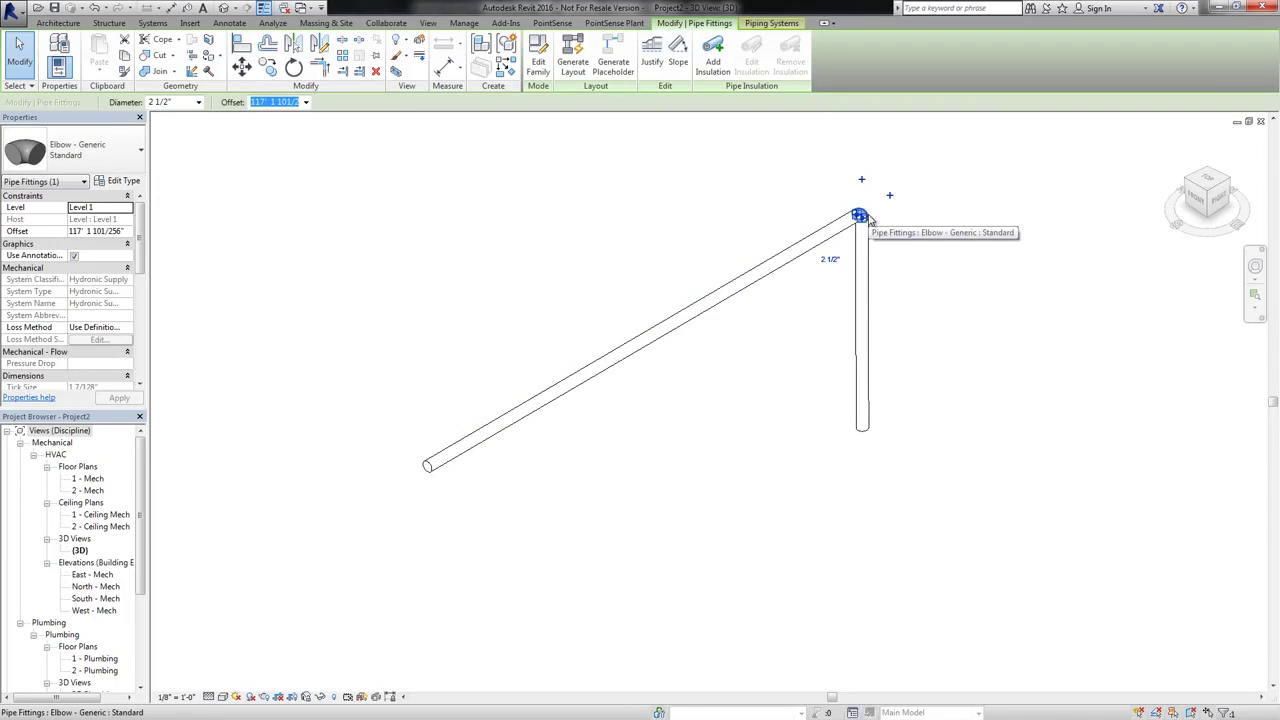
{"action": "left_click", "coordinate": [867, 256]}
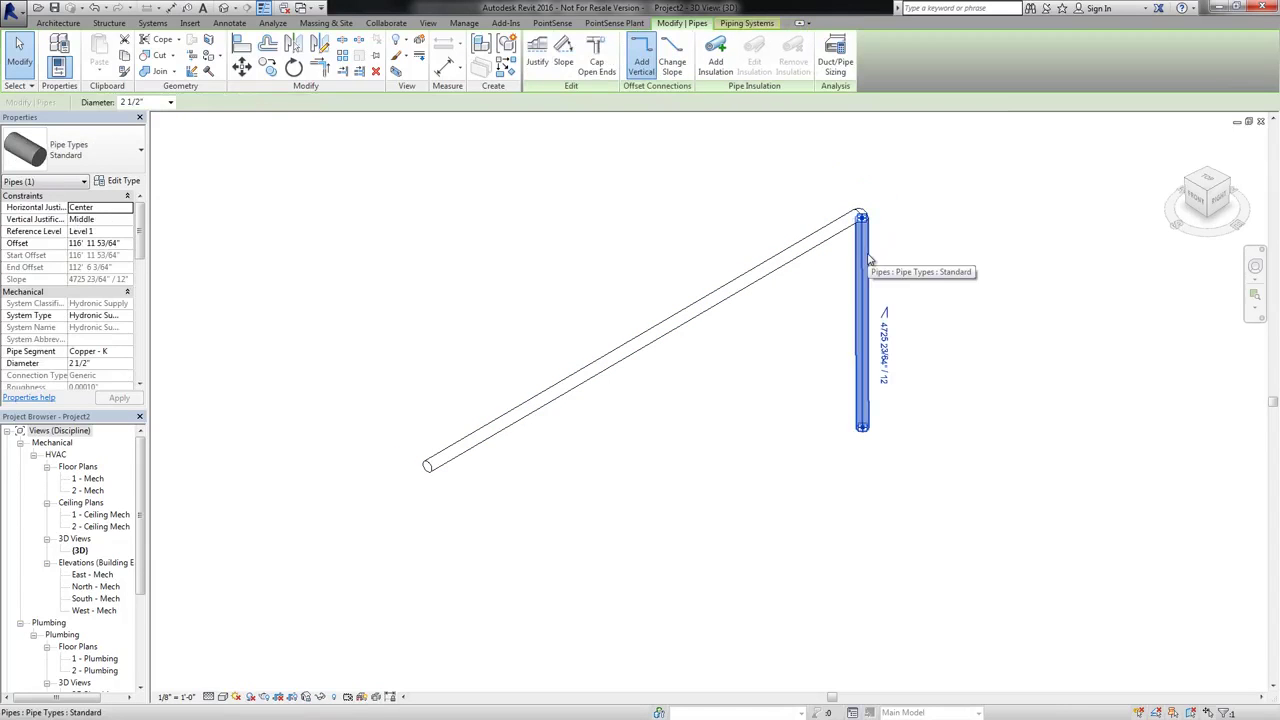